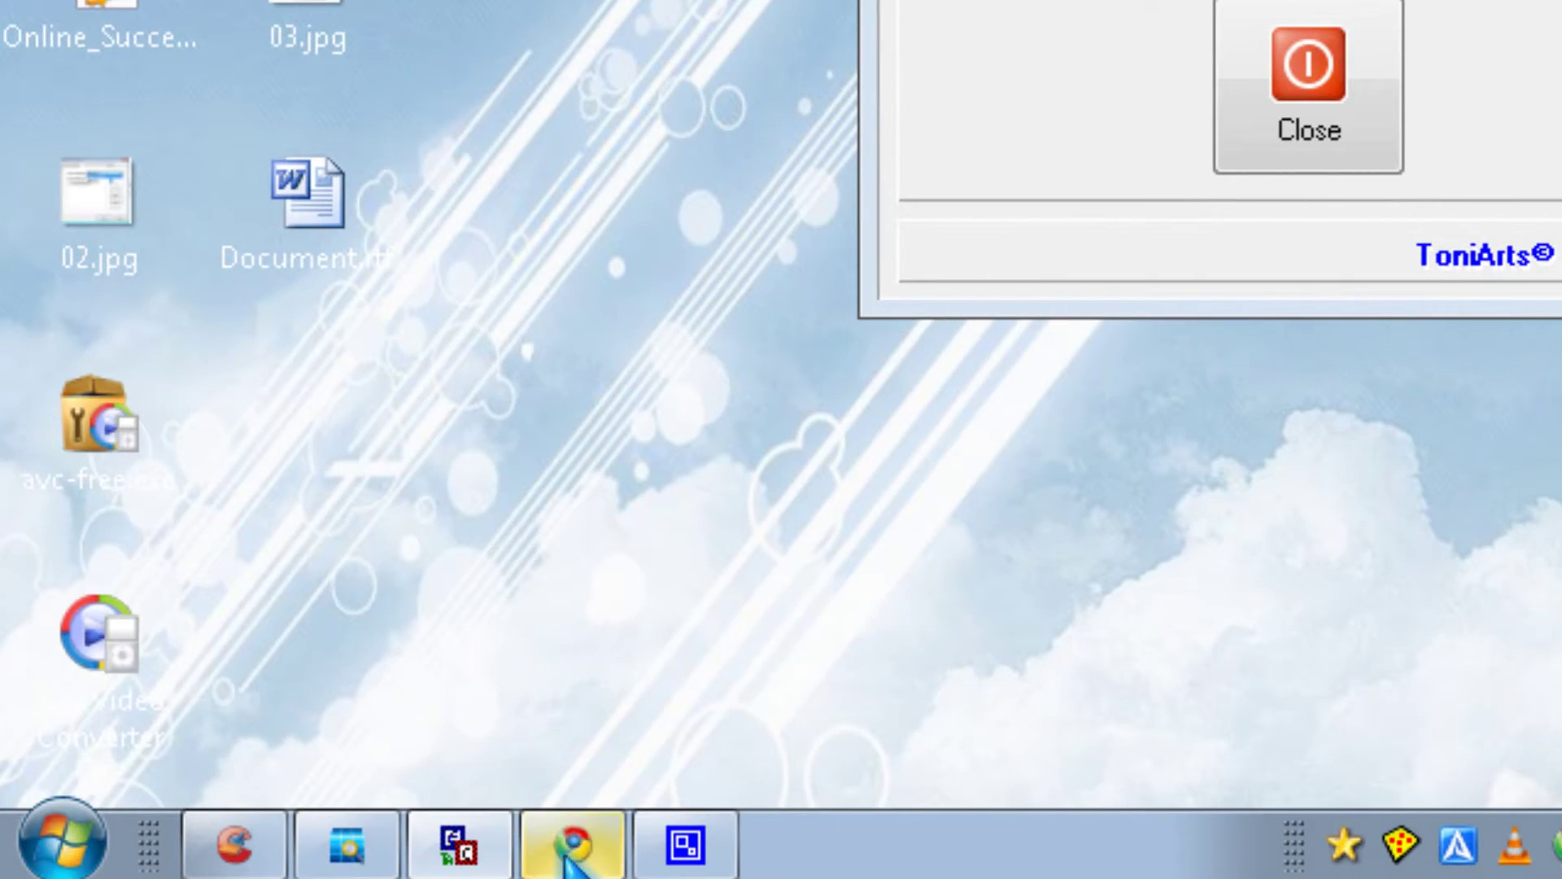
Step: Show the ToniArts EasyCleaner page in Chrome, then minimize the browser to the desktop
left_click(574, 845)
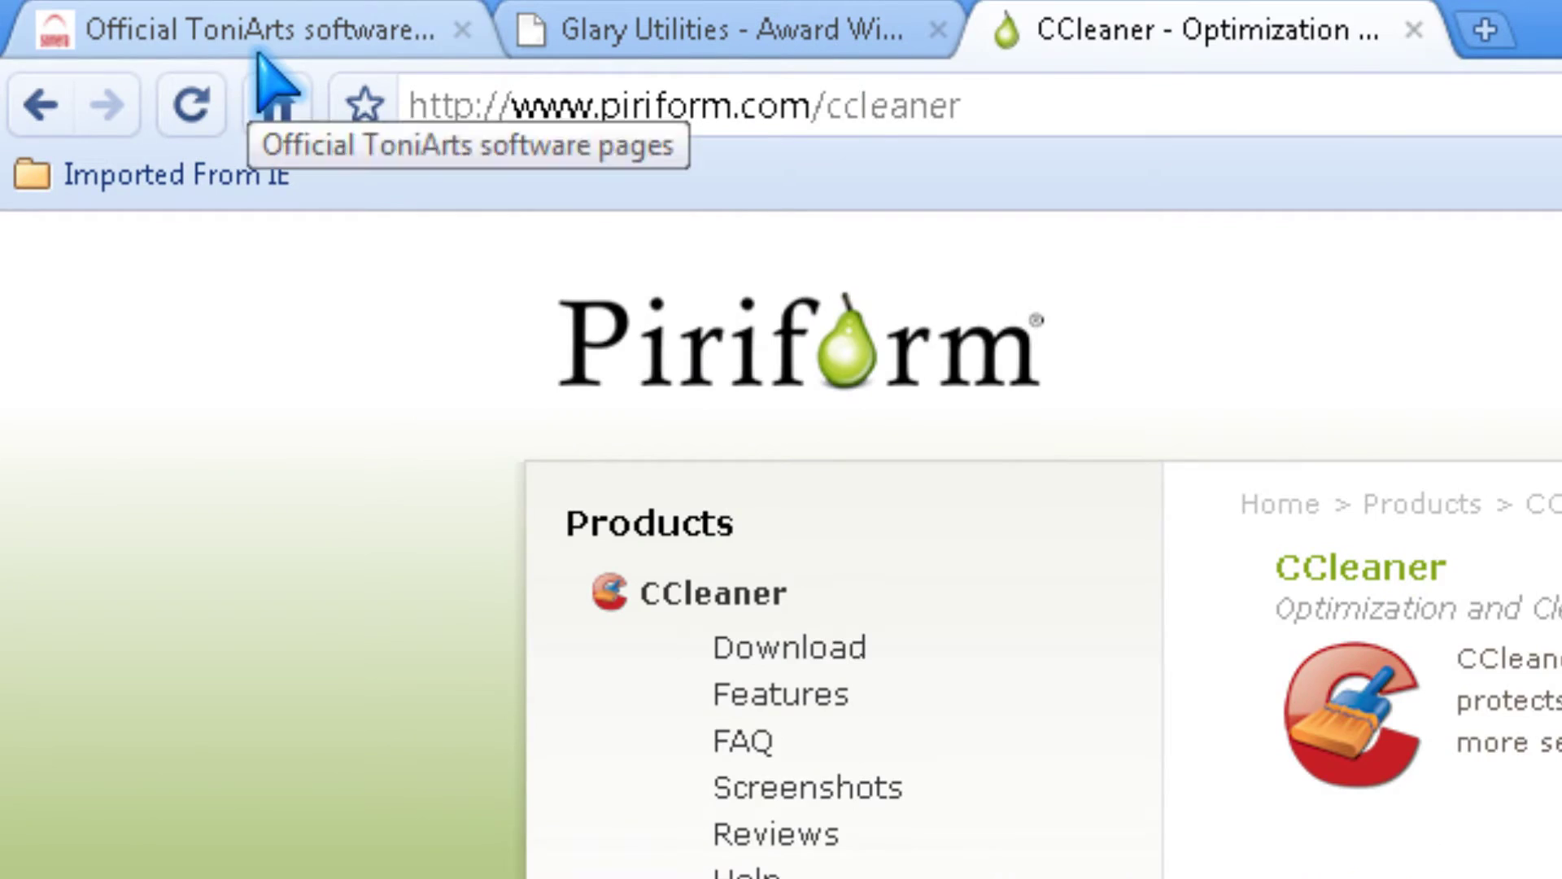
left_click(257, 29)
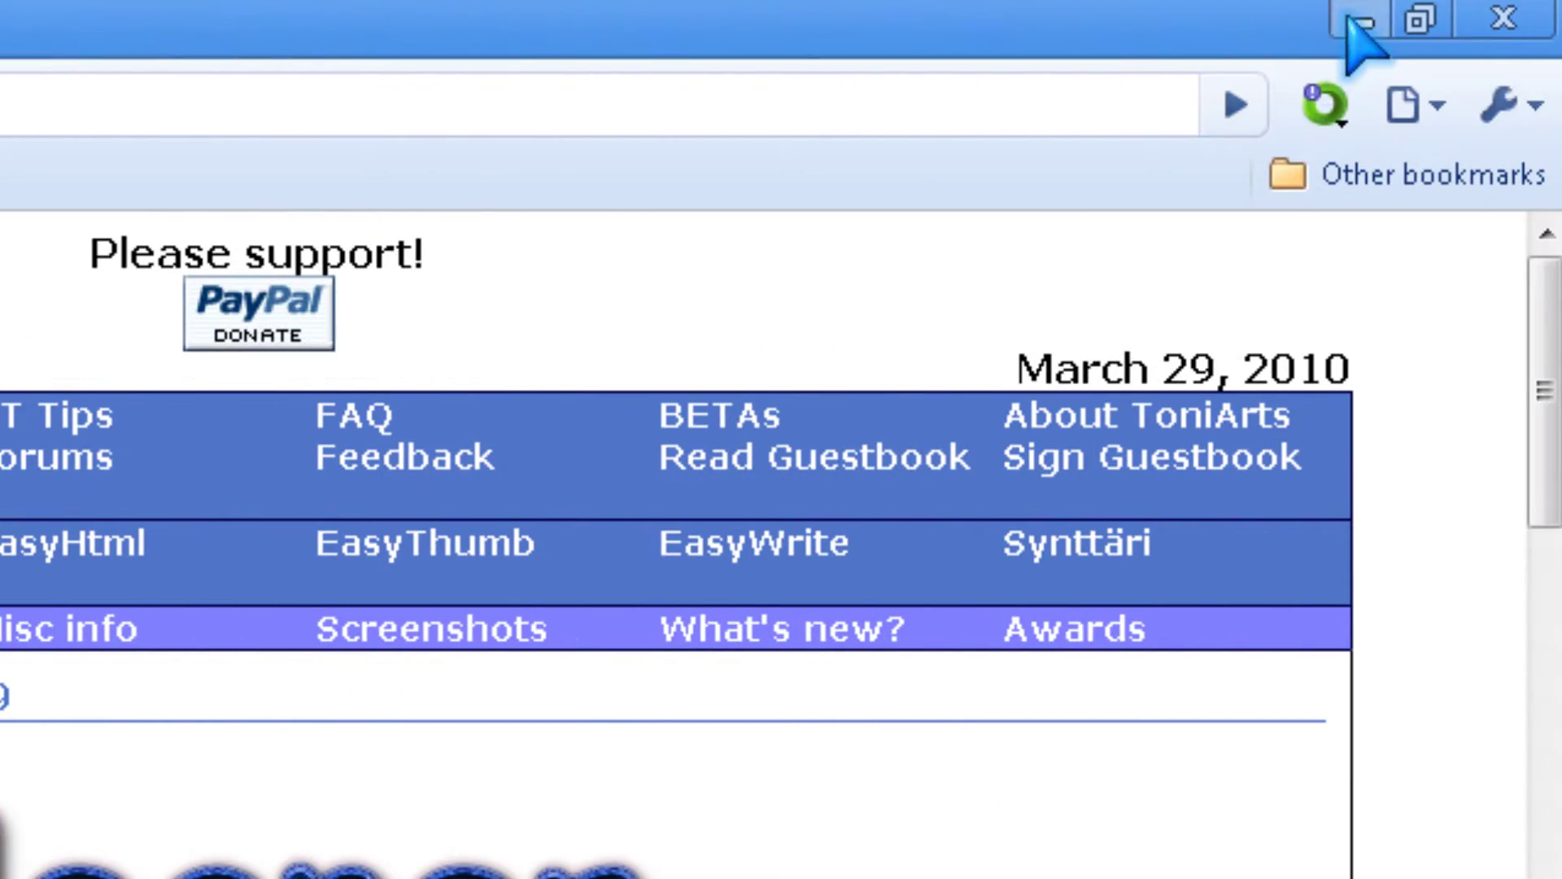
left_click(1360, 25)
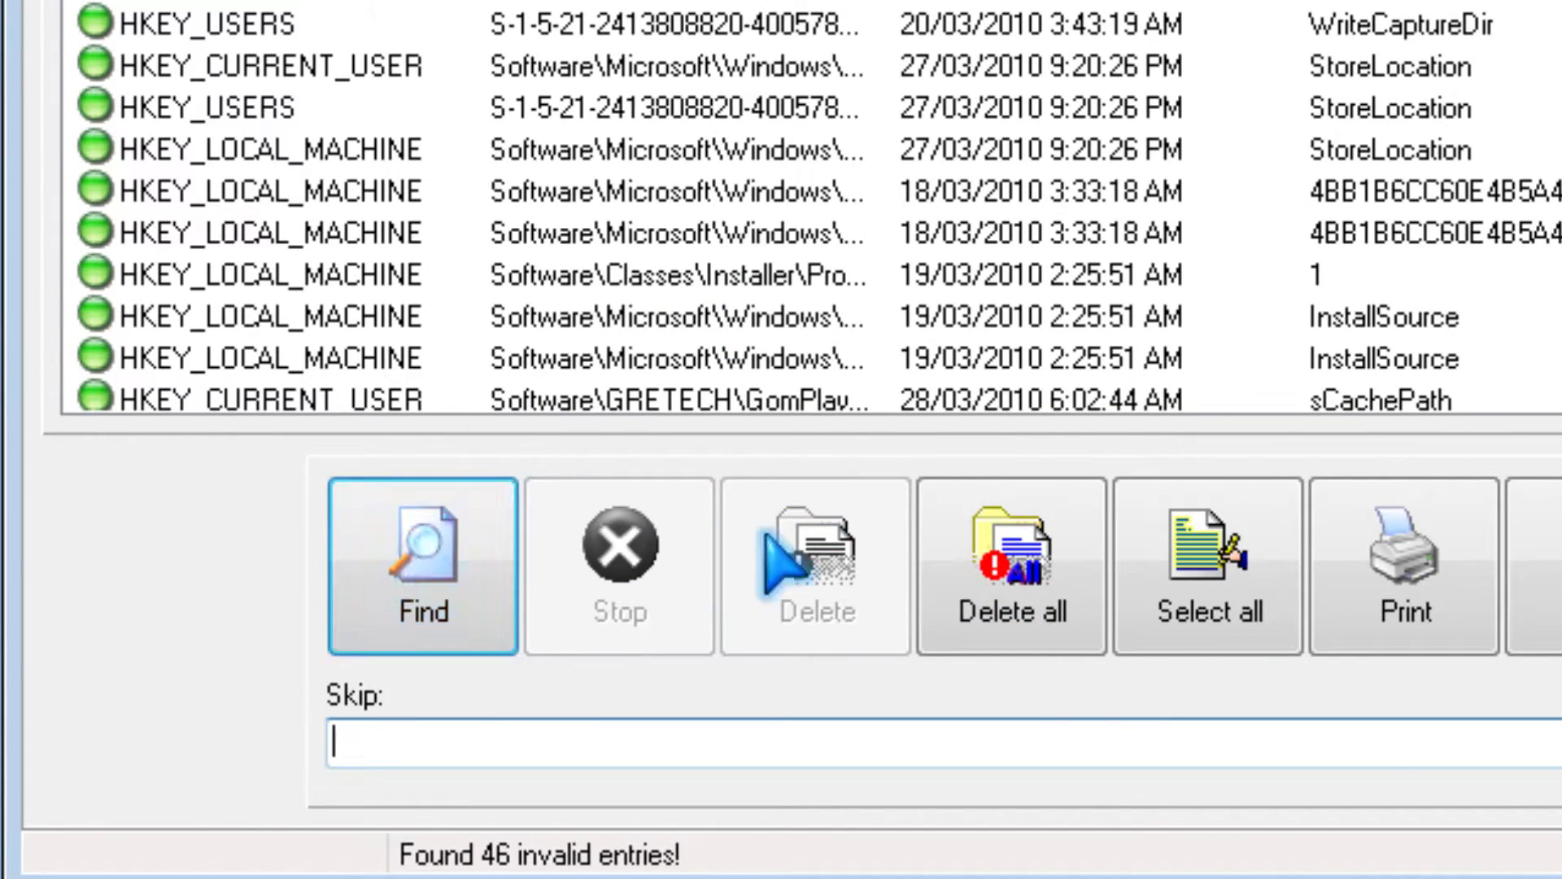
Step: Delete all 46 invalid registry entries, confirm, and close the Clean registry window
left_click(1012, 586)
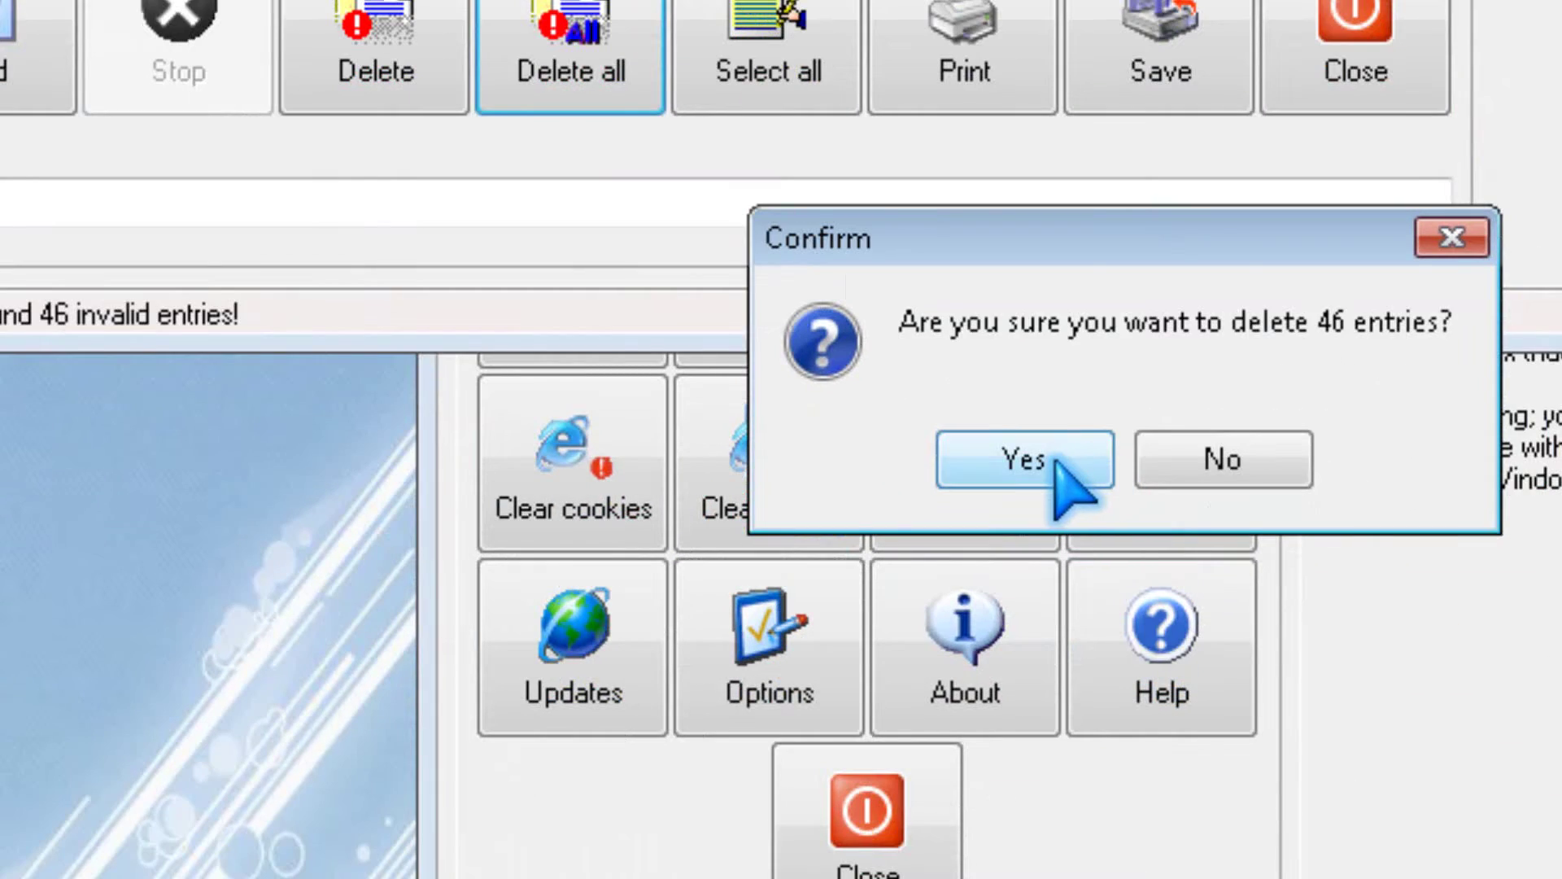
left_click(1025, 459)
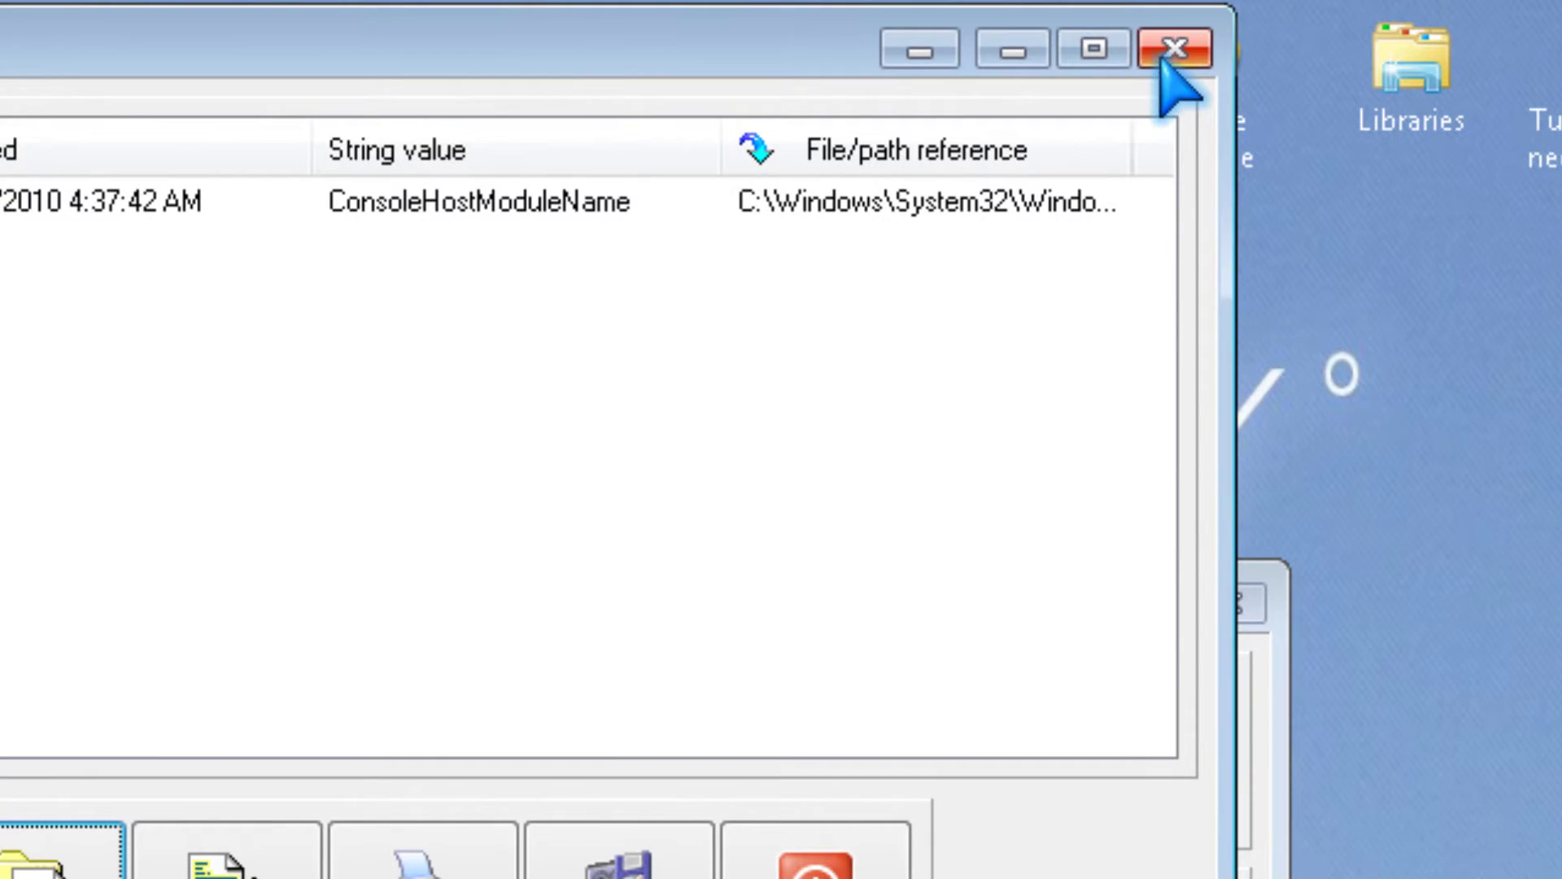
left_click(1174, 50)
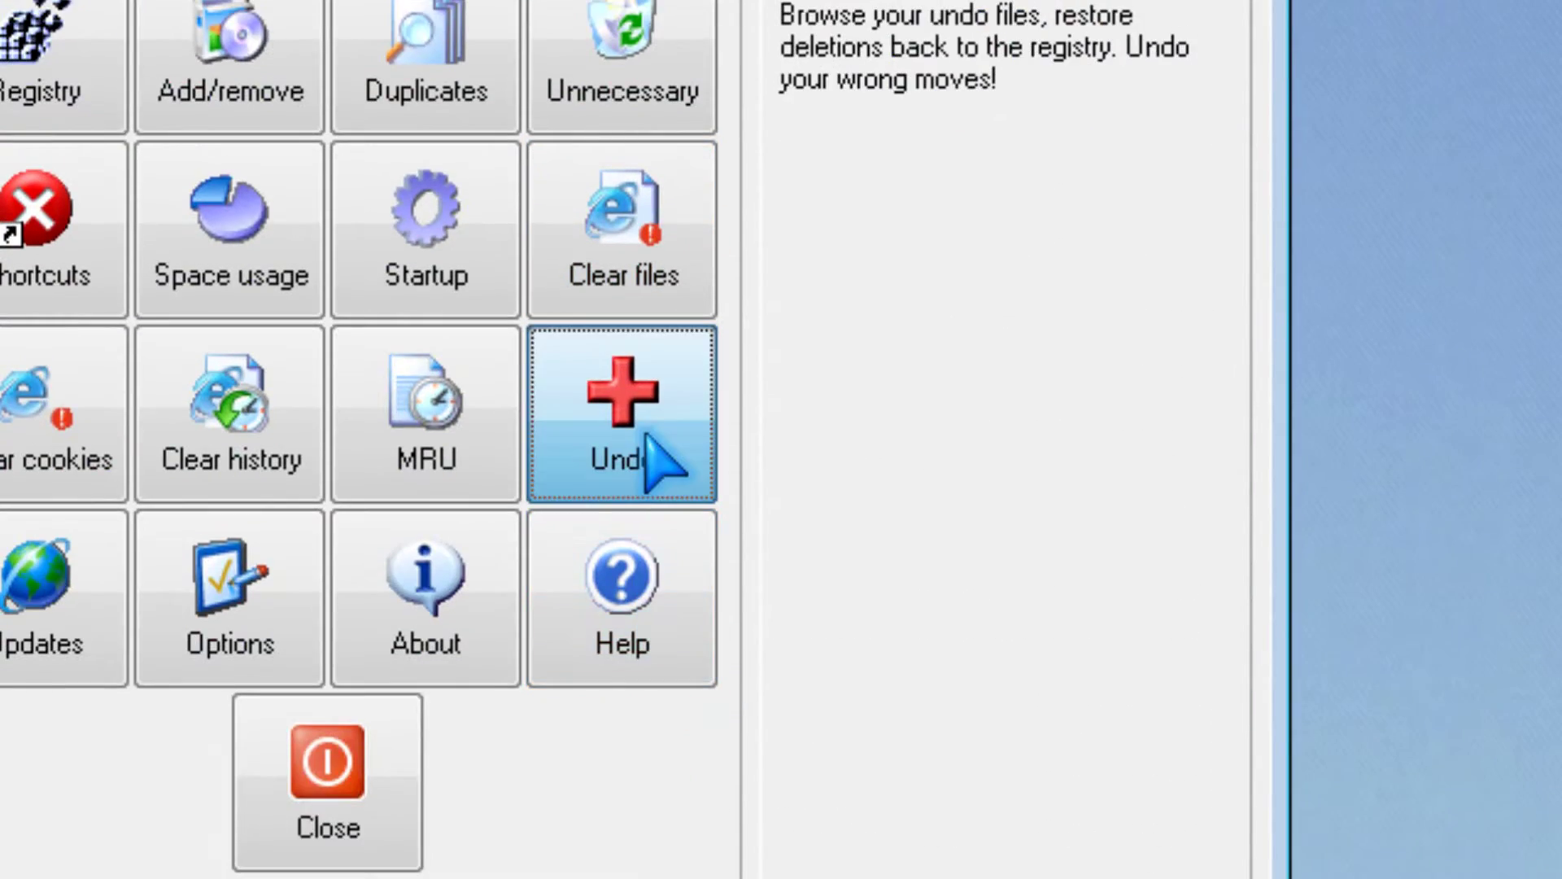
Step: Browse the ECUndo01 and ECUndo02 backups of deleted registry entries in the Undo window
left_click(621, 401)
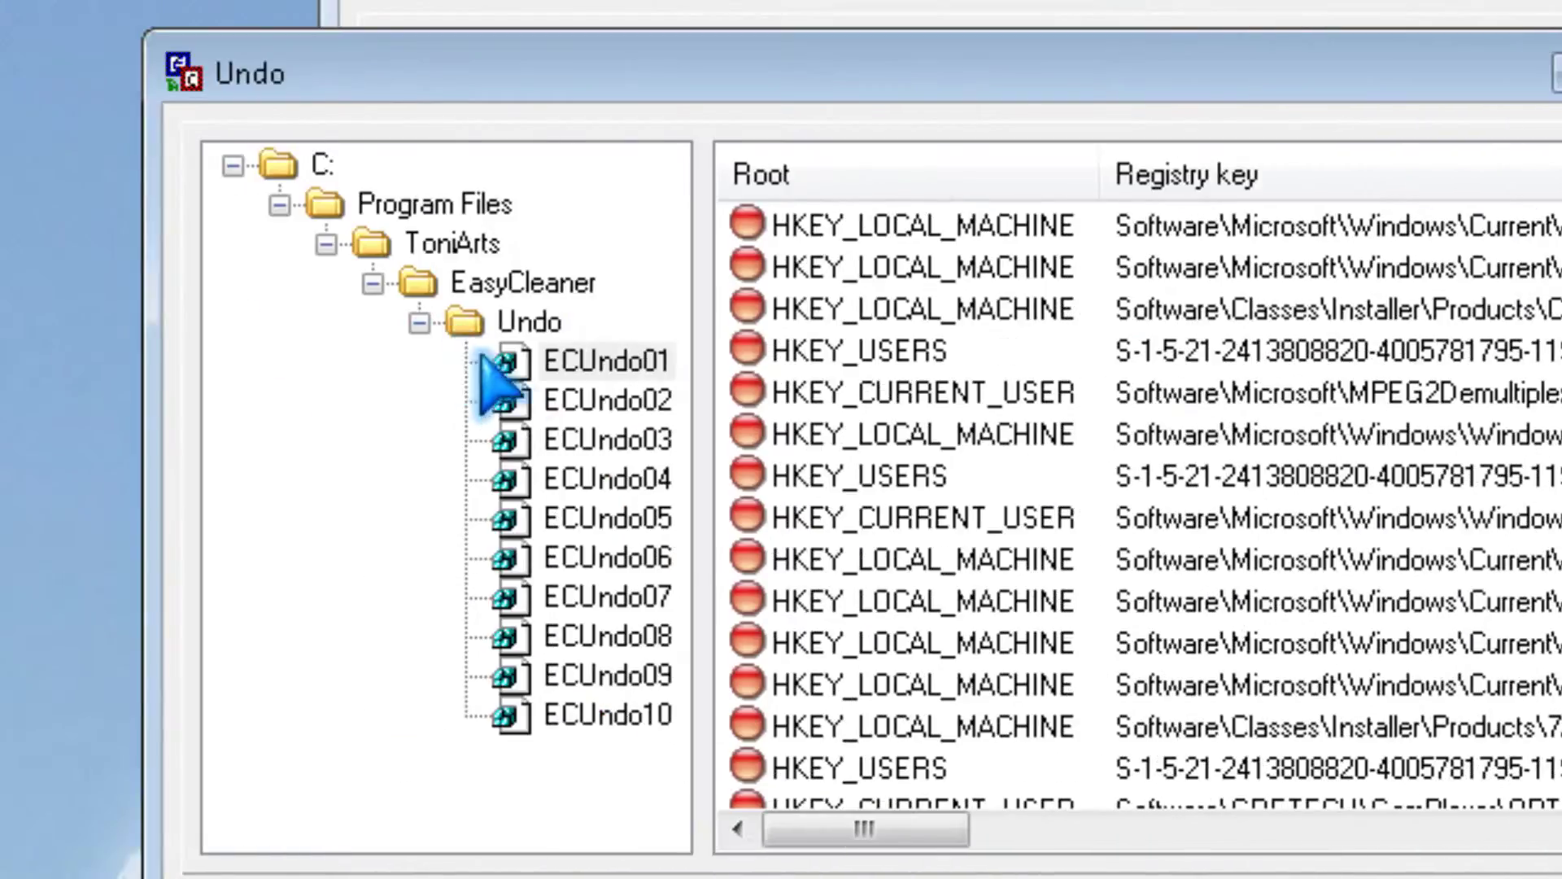
left_click(604, 362)
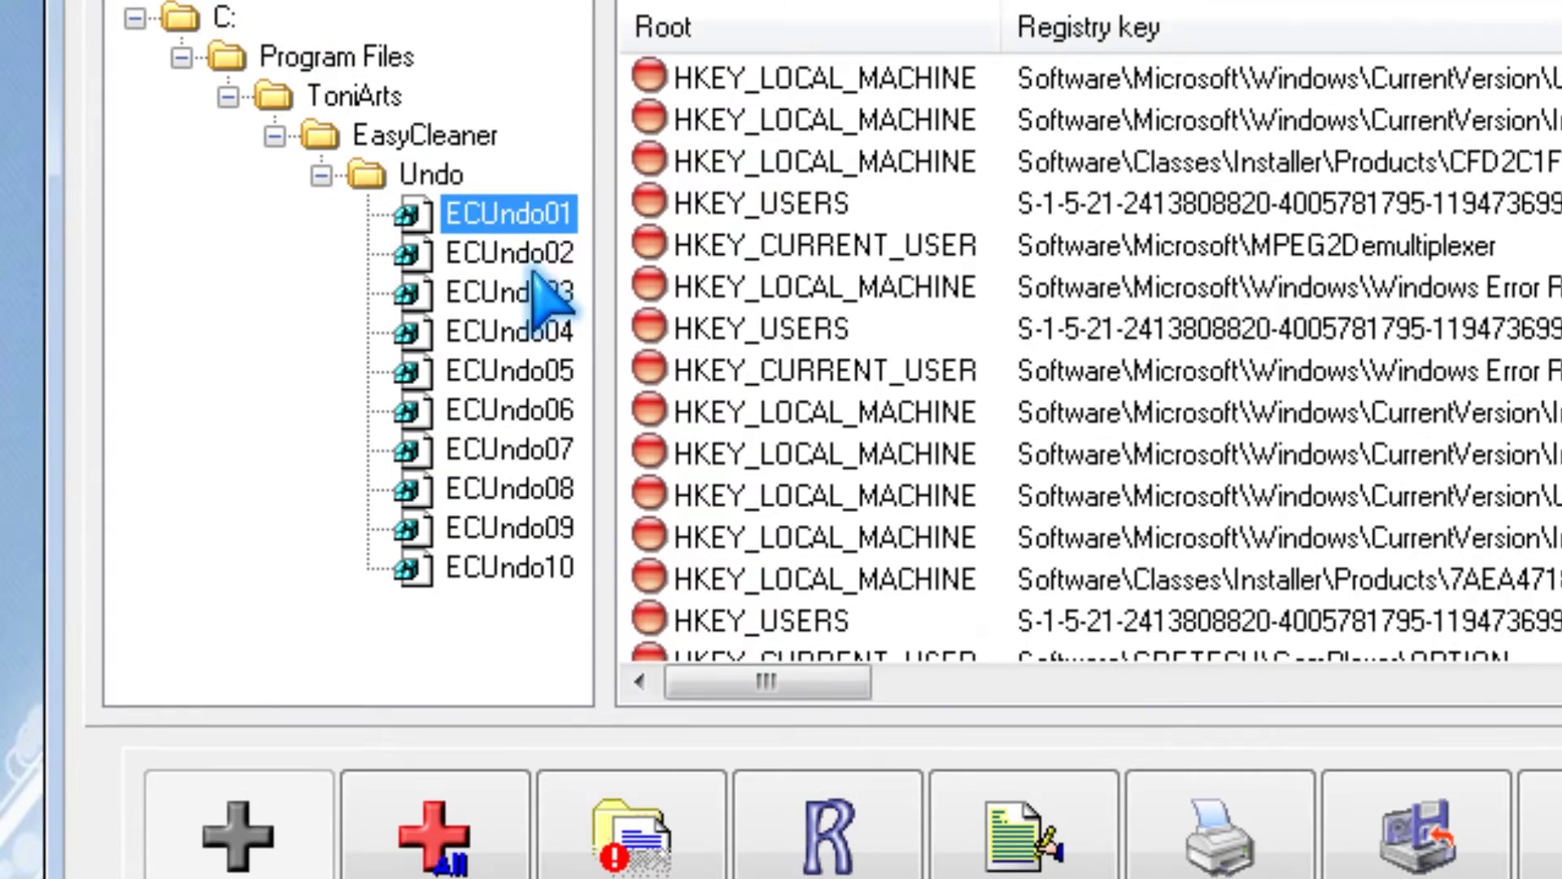
left_click(525, 259)
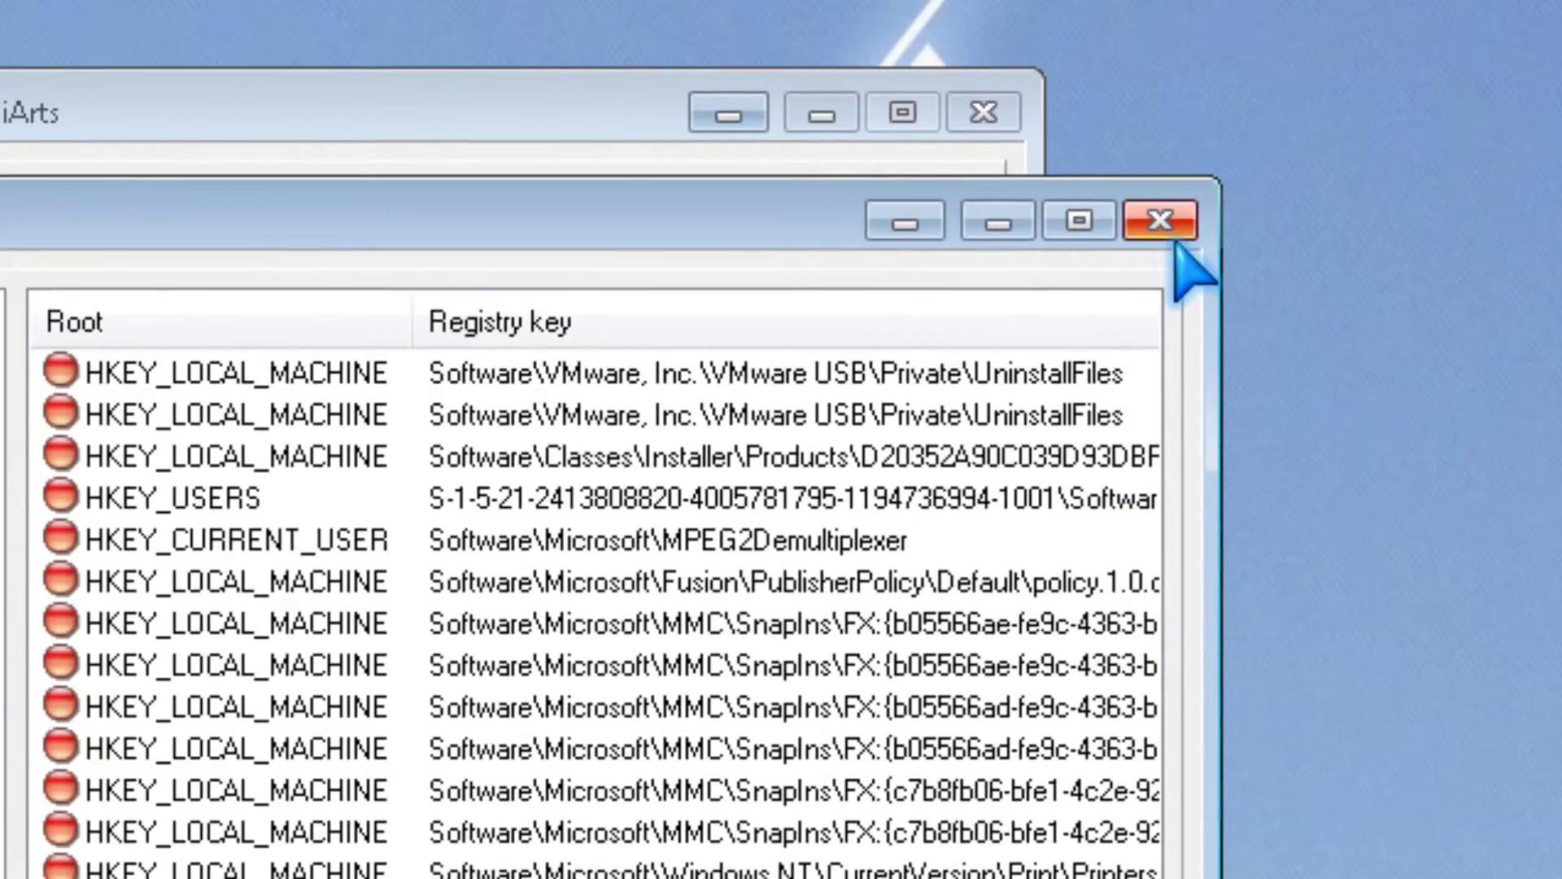
left_click(1179, 215)
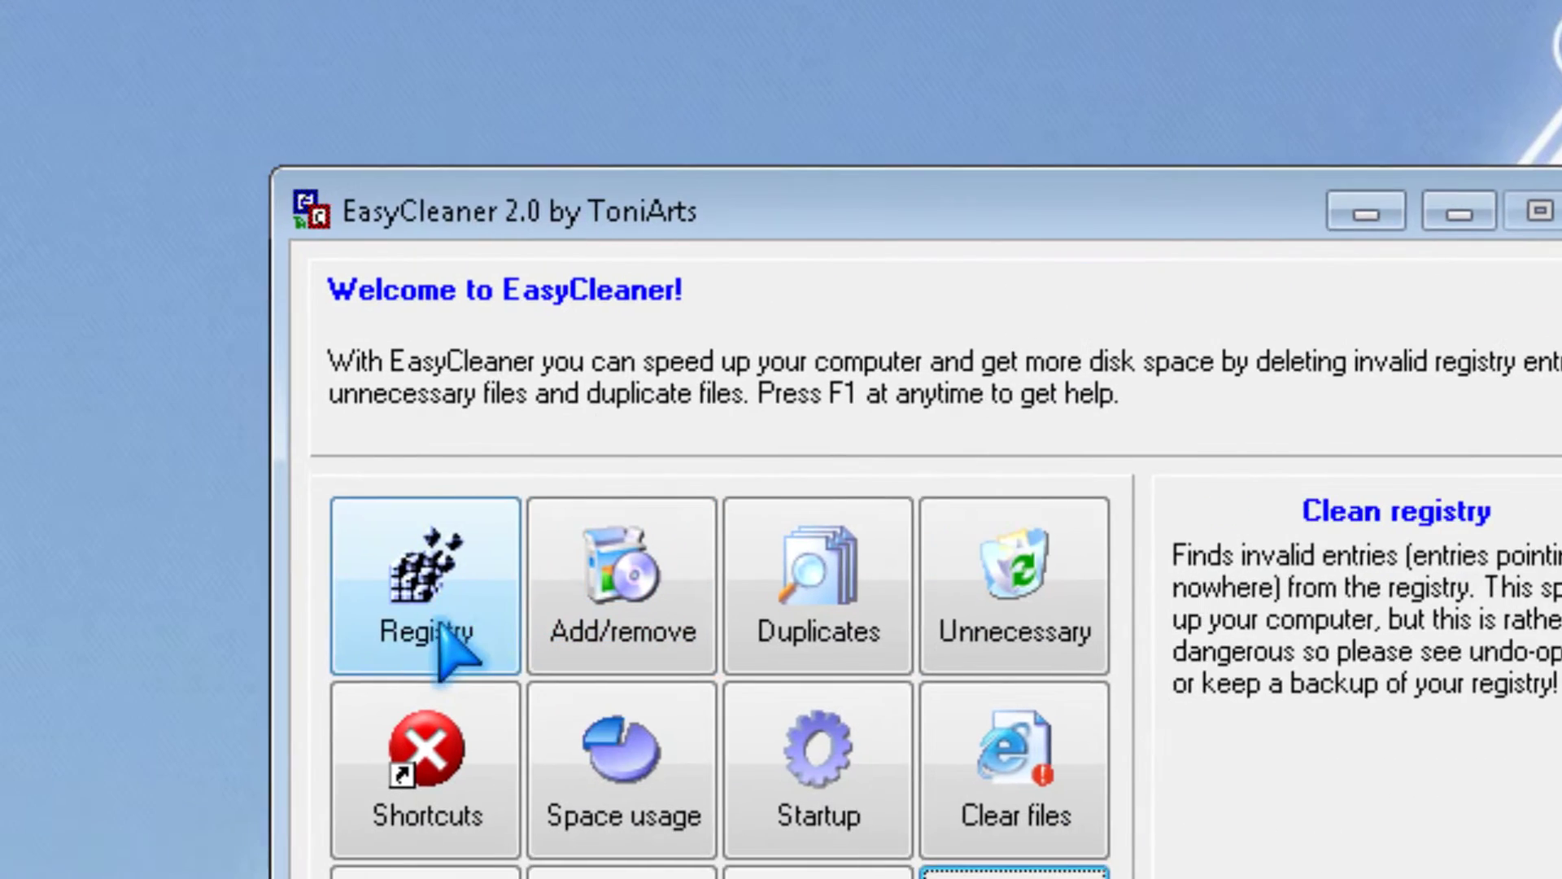
Step: Reopen the Registry results showing one remaining entry, close them, and minimize EasyCleaner
left_click(439, 622)
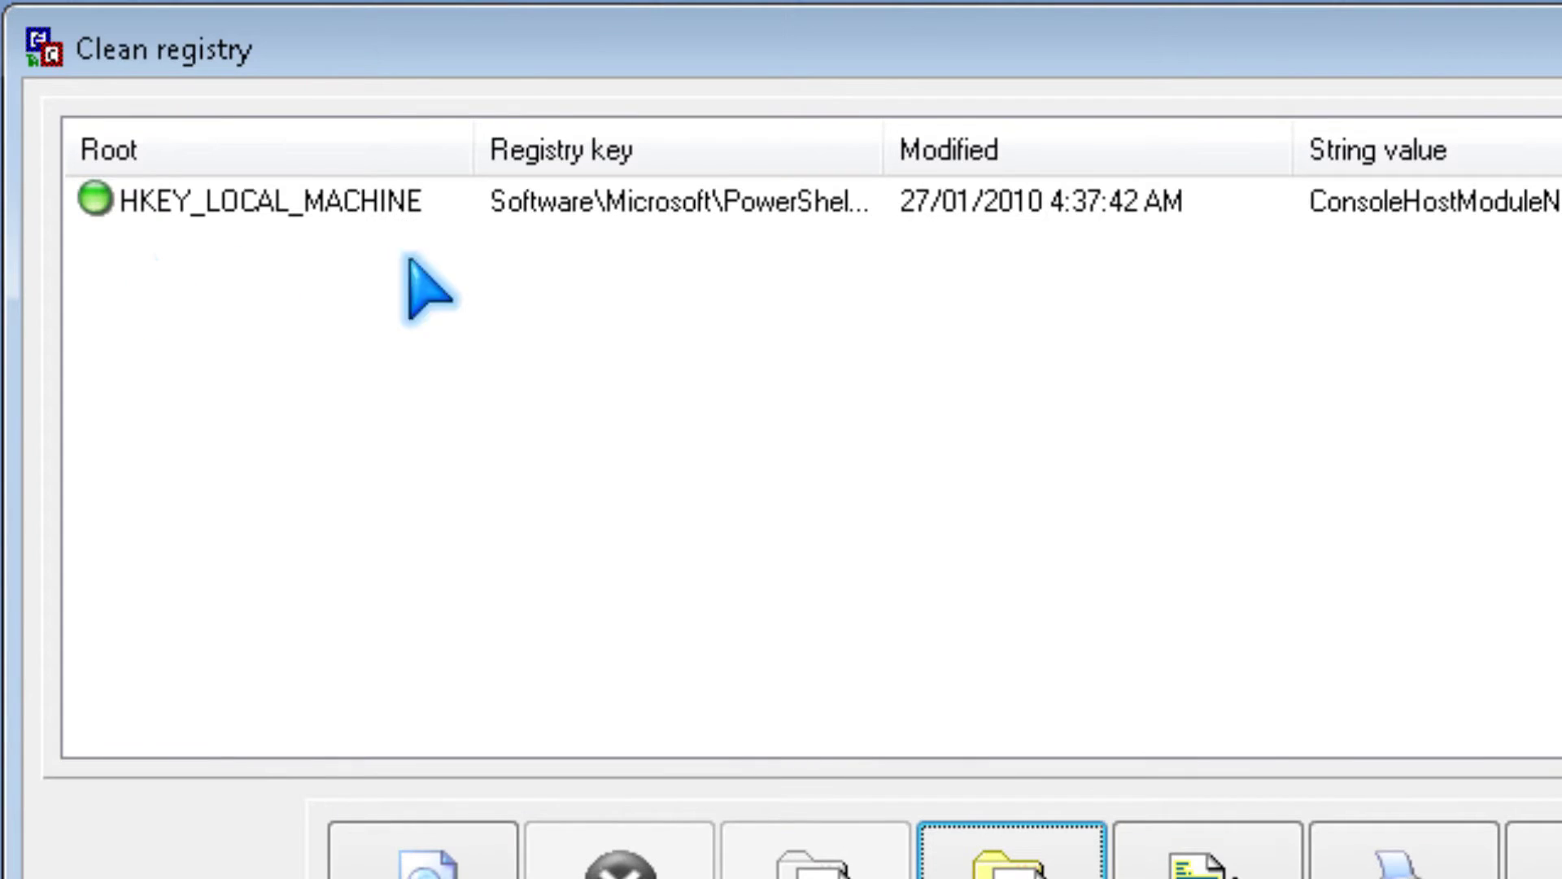
left_click(1158, 55)
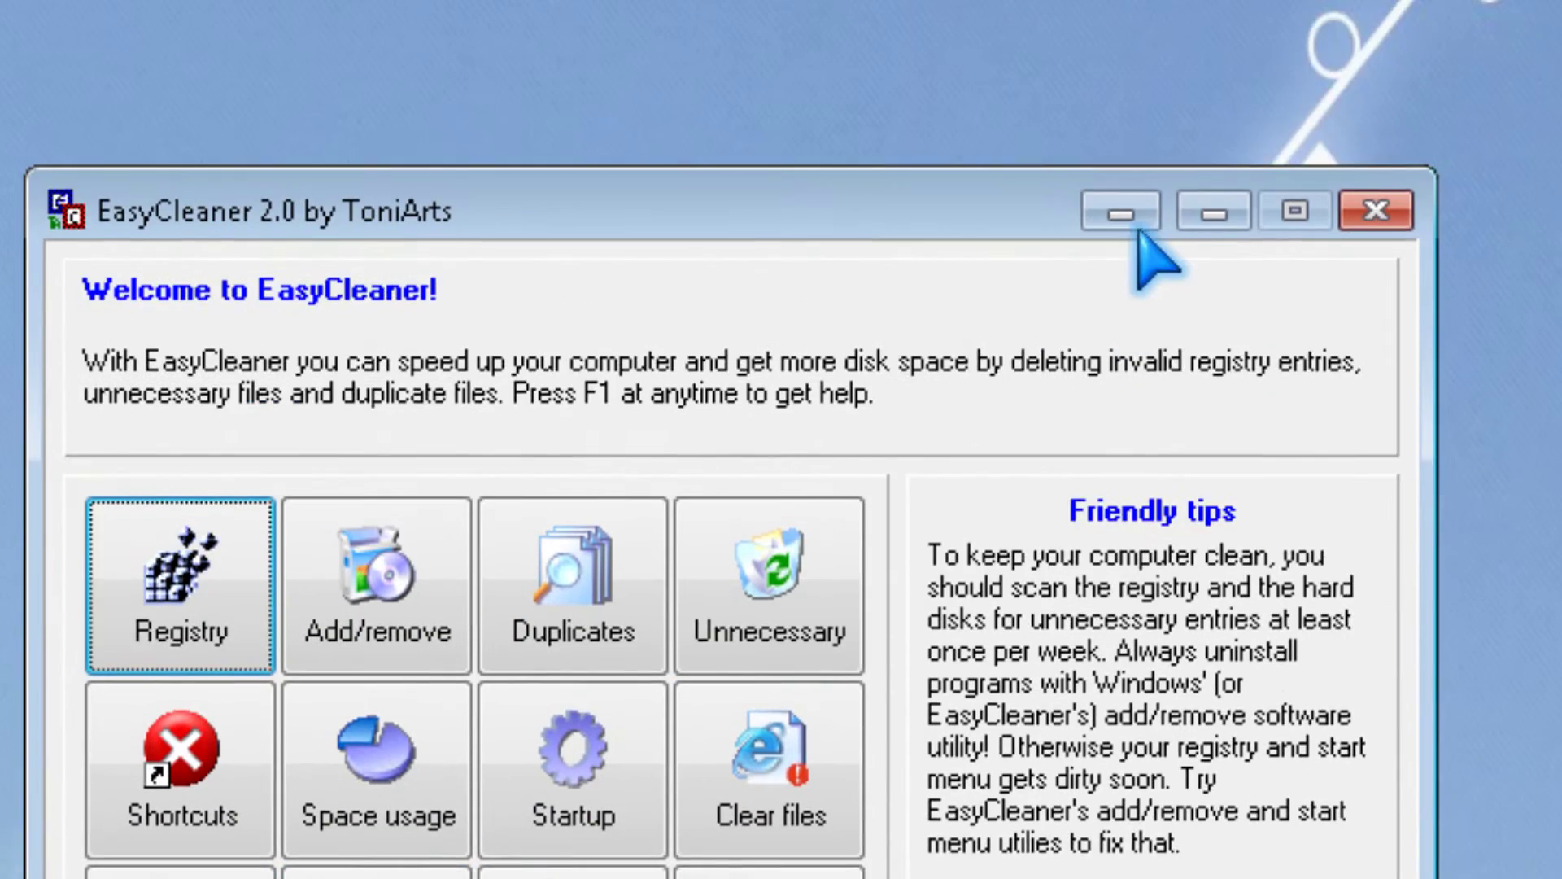
left_click(1121, 211)
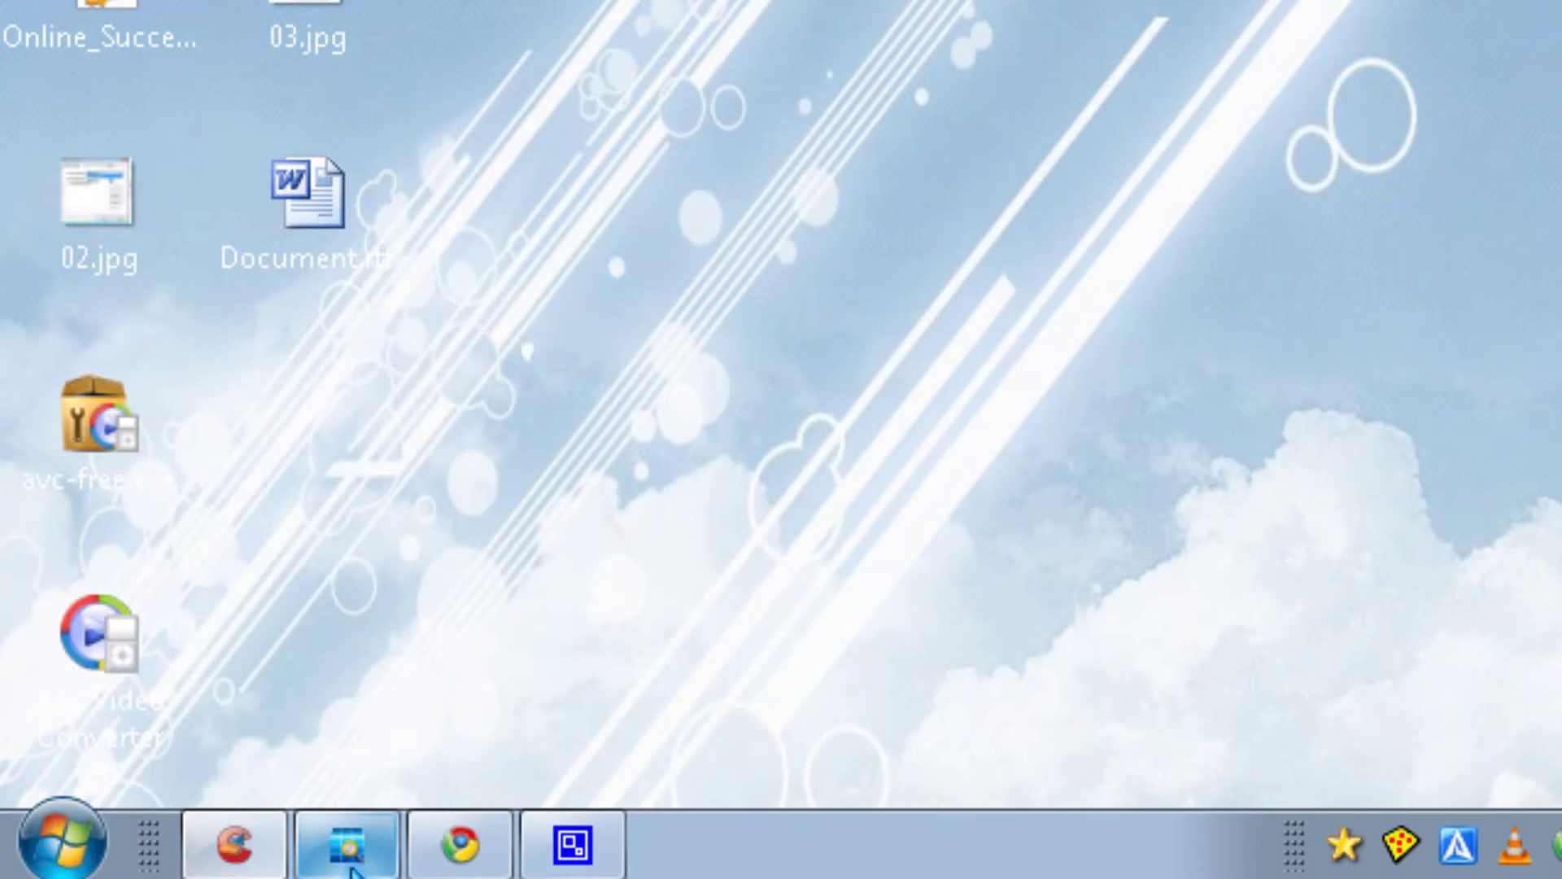
Step: Repair all 81 registry problems in Glary's Registry Cleaner and close its window
left_click(349, 844)
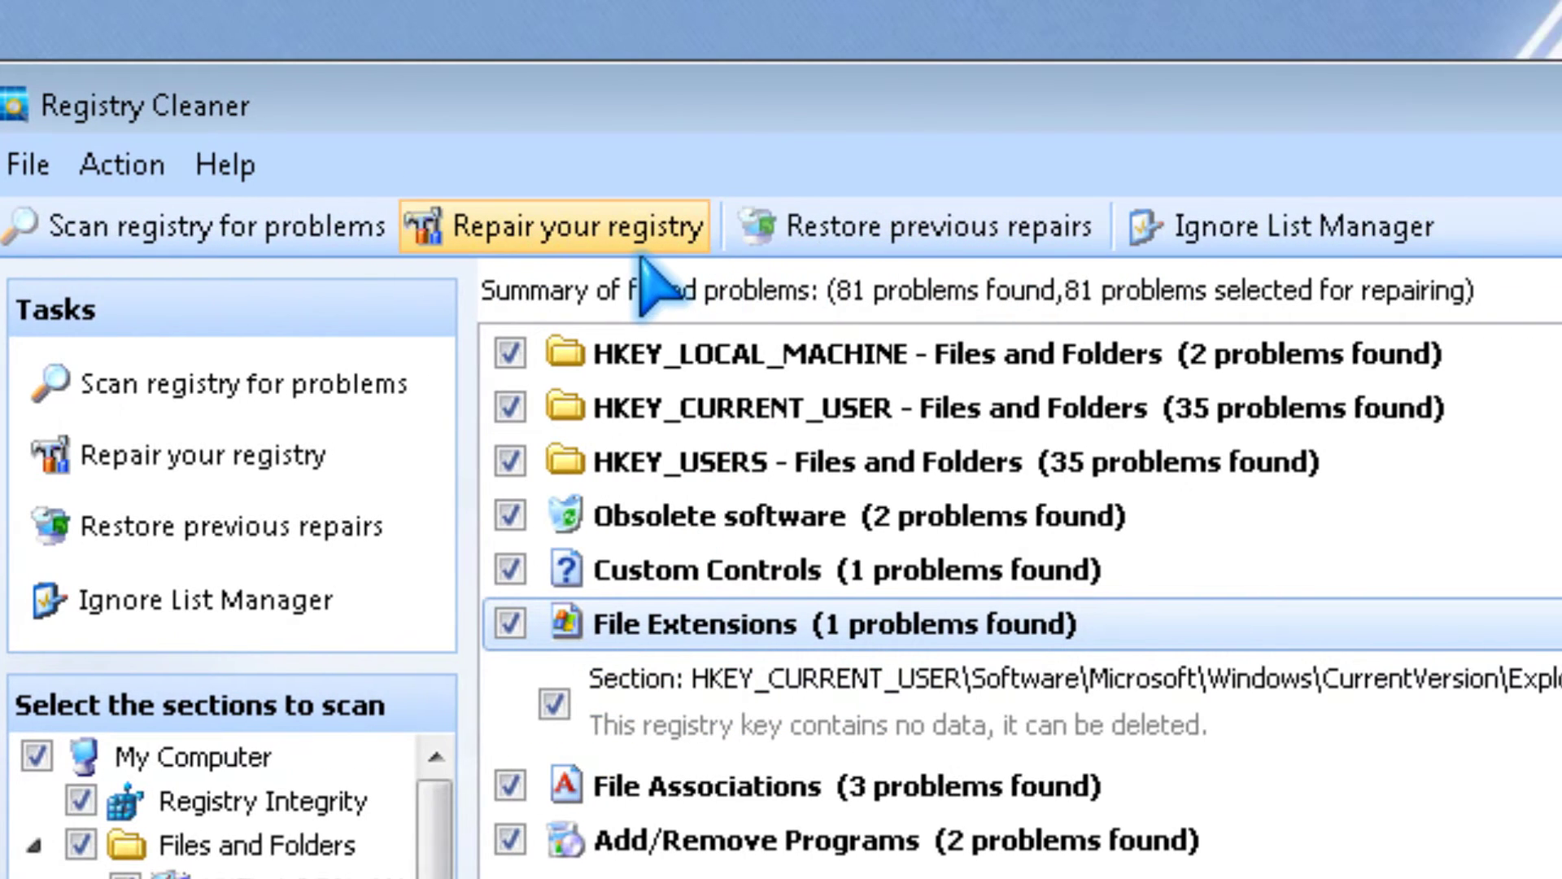
left_click(648, 284)
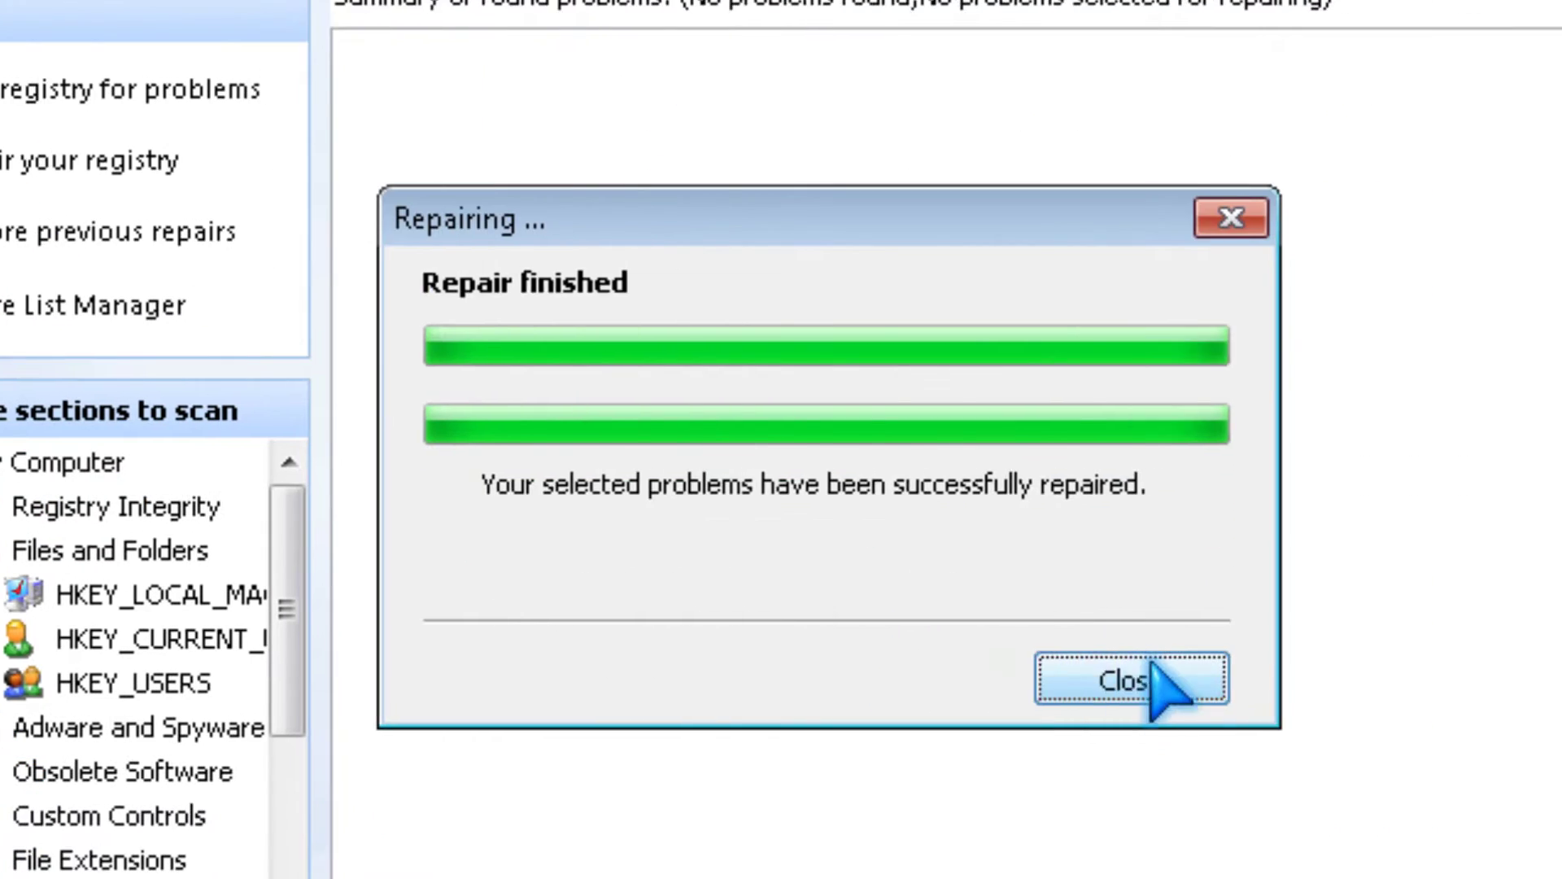
left_click(1279, 779)
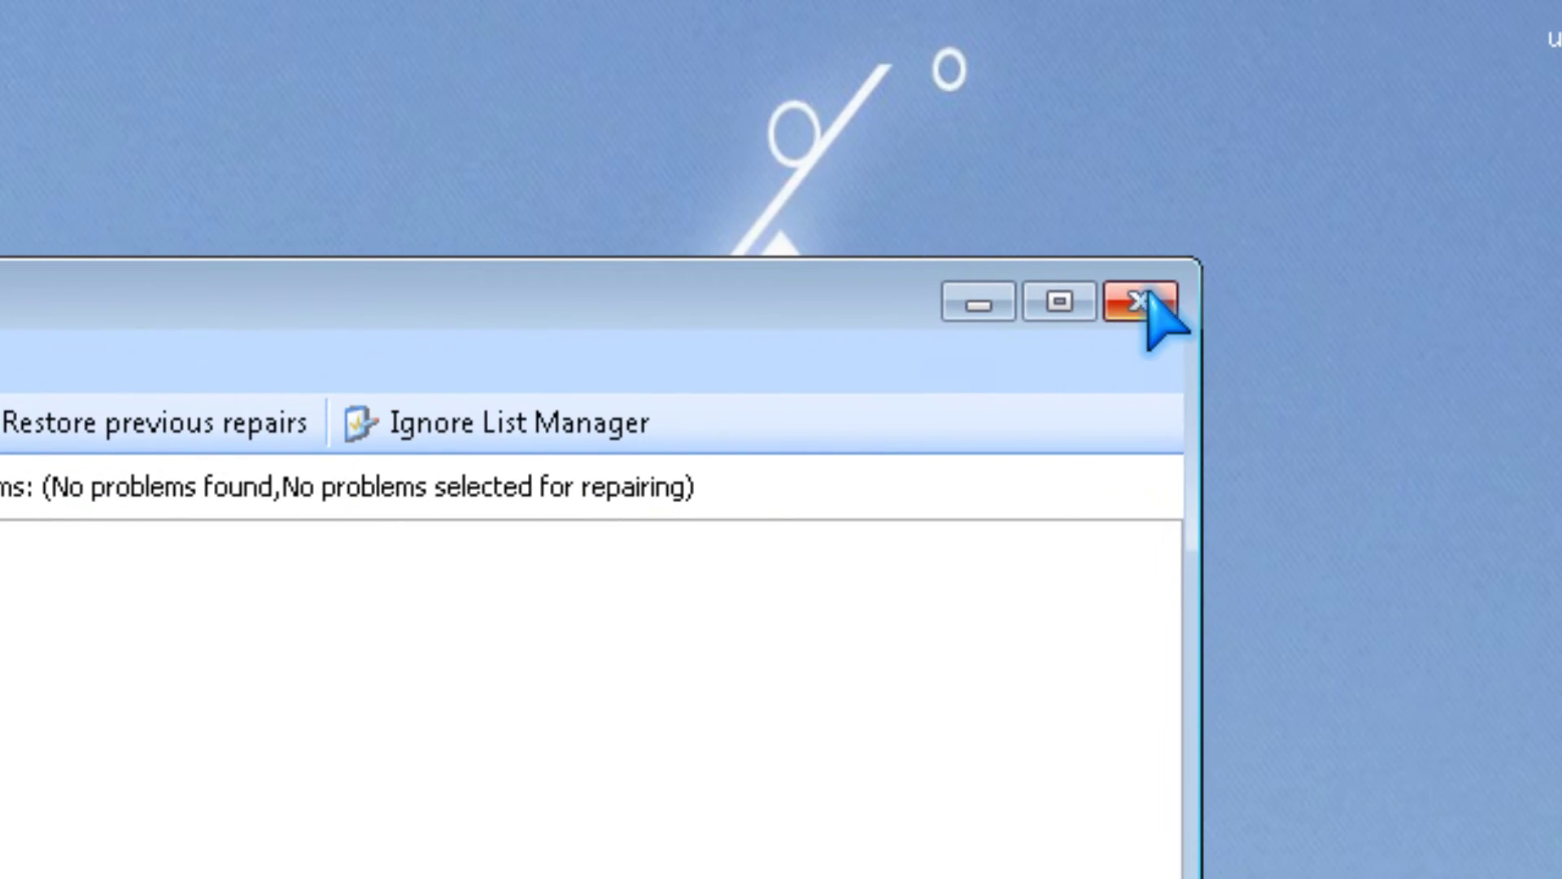
left_click(1142, 301)
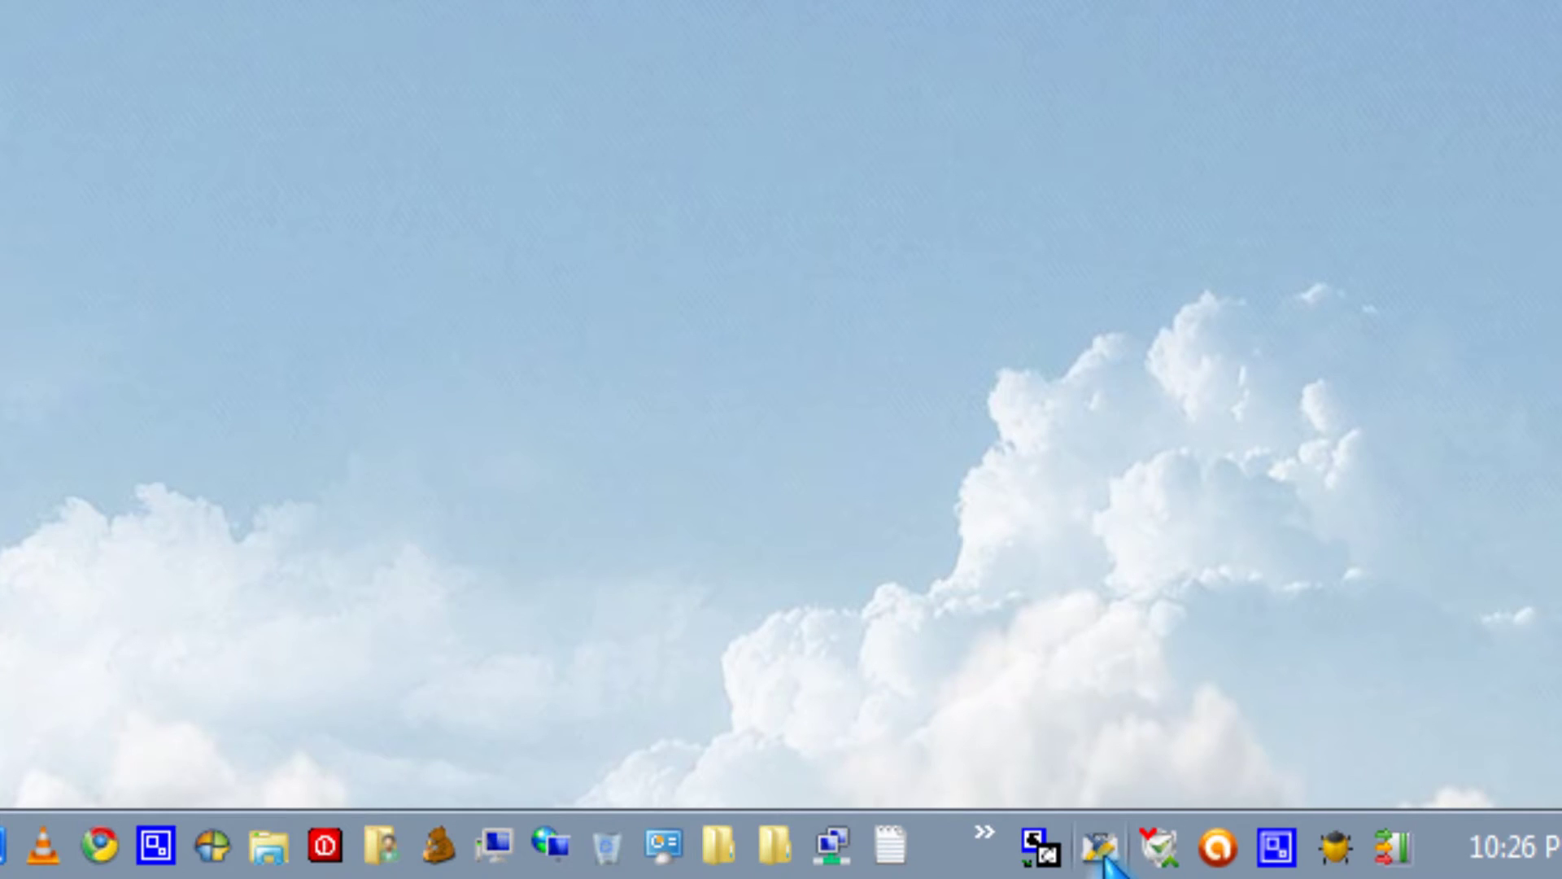
Step: Reopen the Registry Cleaner module from the Glary Utilities modules list
left_click(1102, 846)
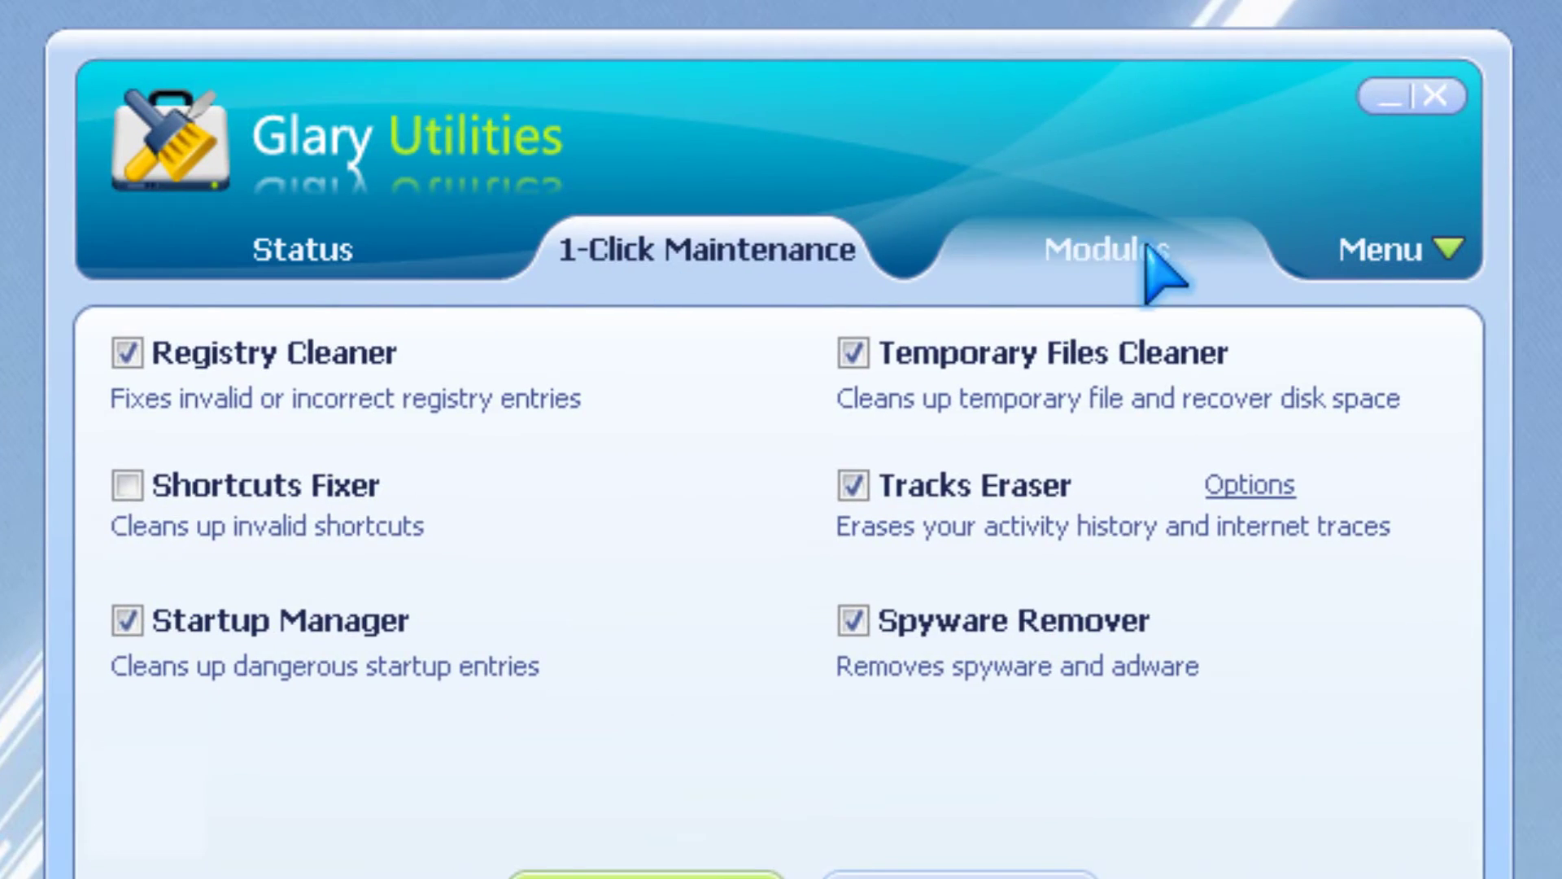
left_click(1158, 263)
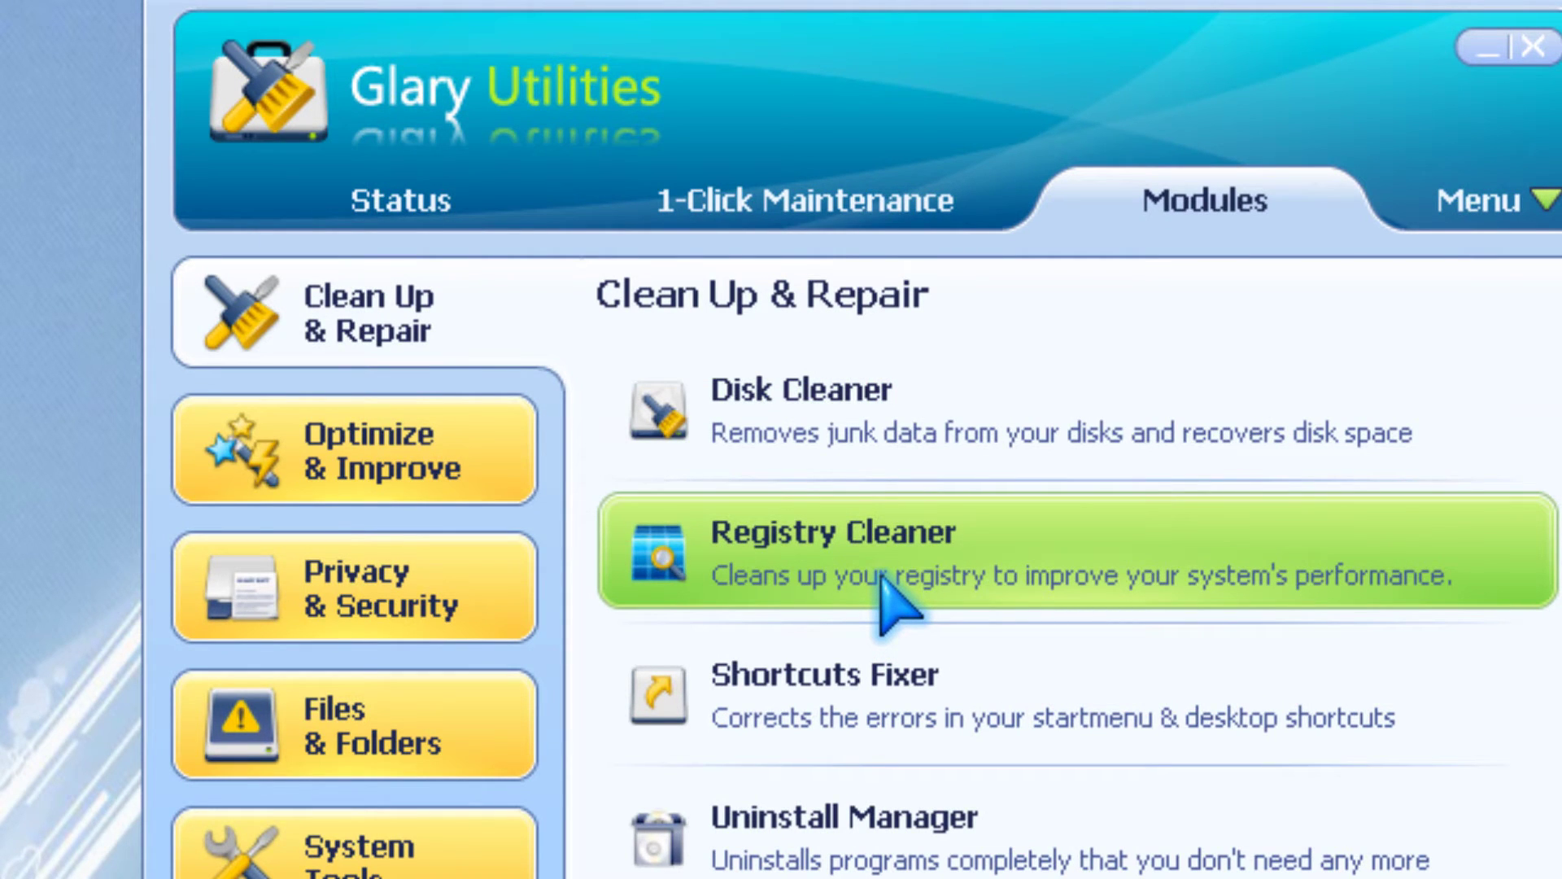
left_click(896, 605)
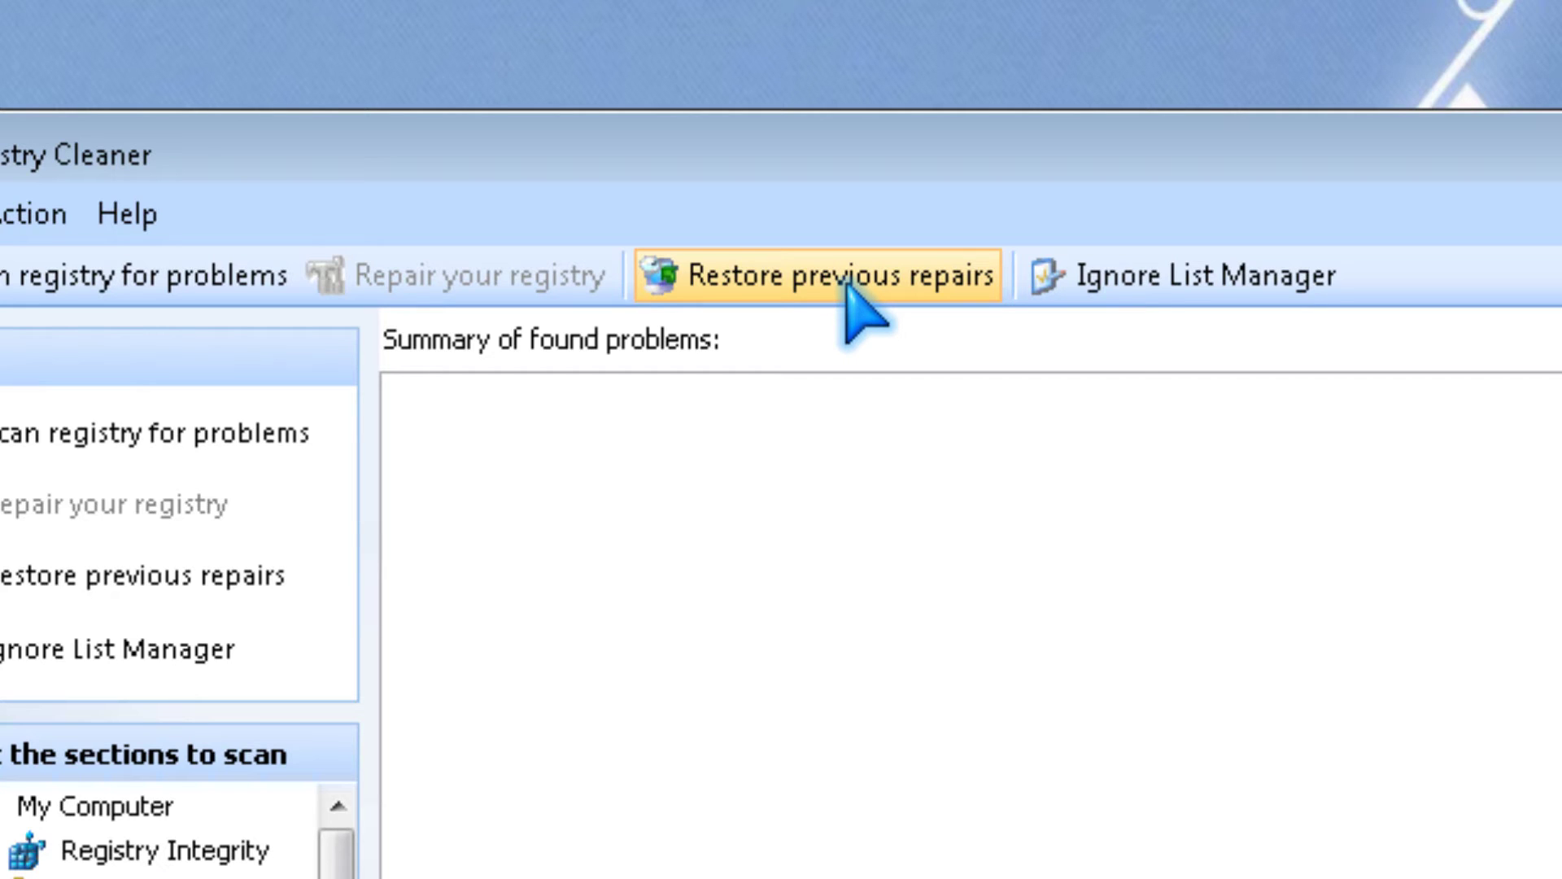
Step: View the saved 29/03/2010 repair backup without restoring it and close the Registry Cleaner
left_click(793, 284)
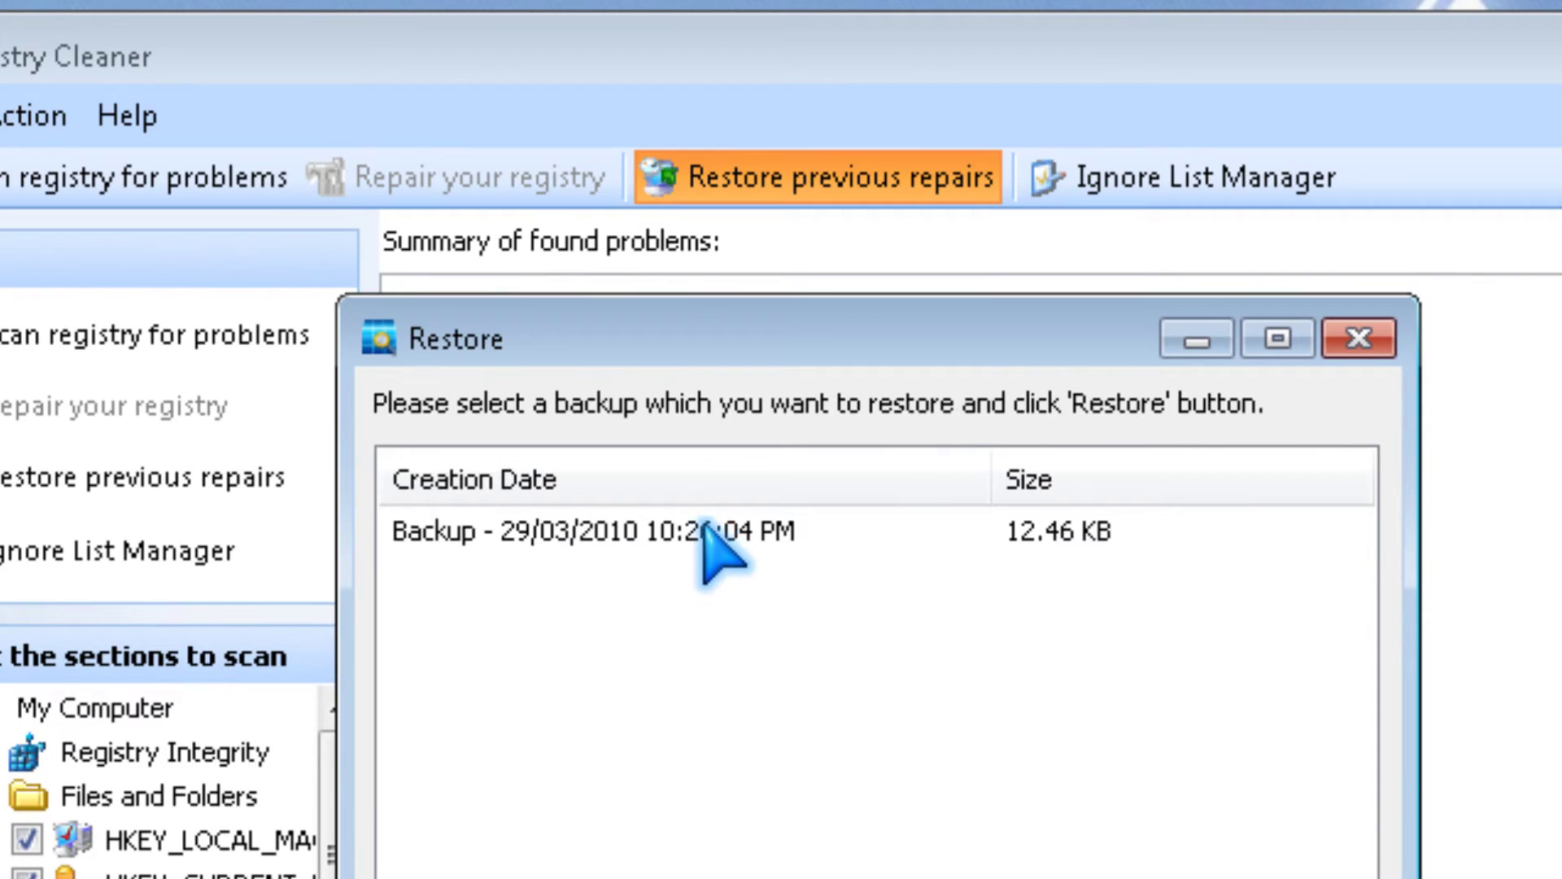
left_click(714, 629)
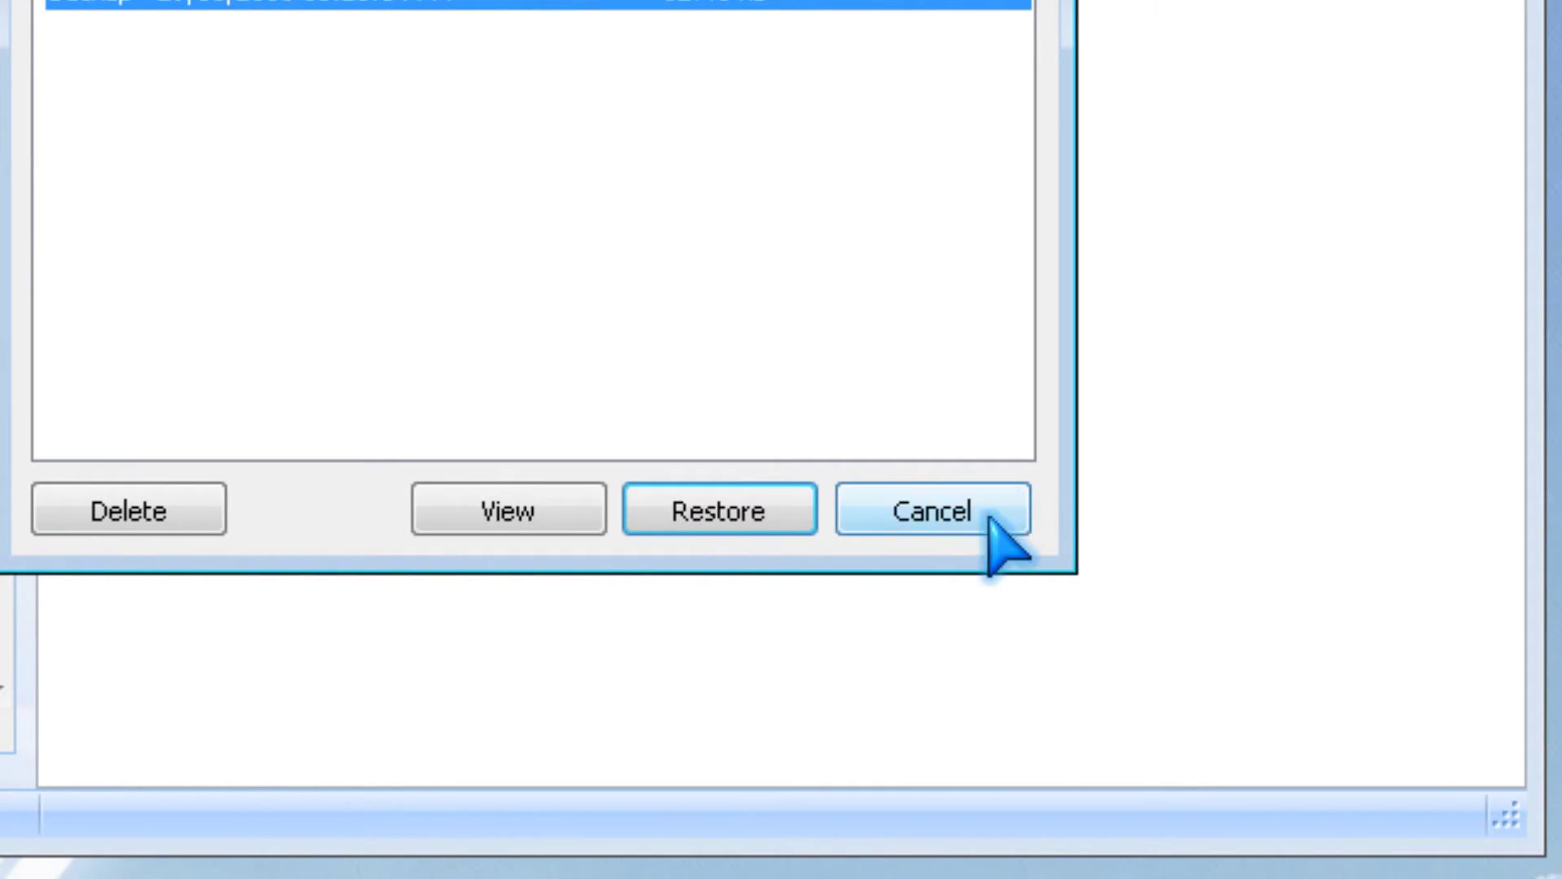
left_click(1001, 537)
left_click(1151, 262)
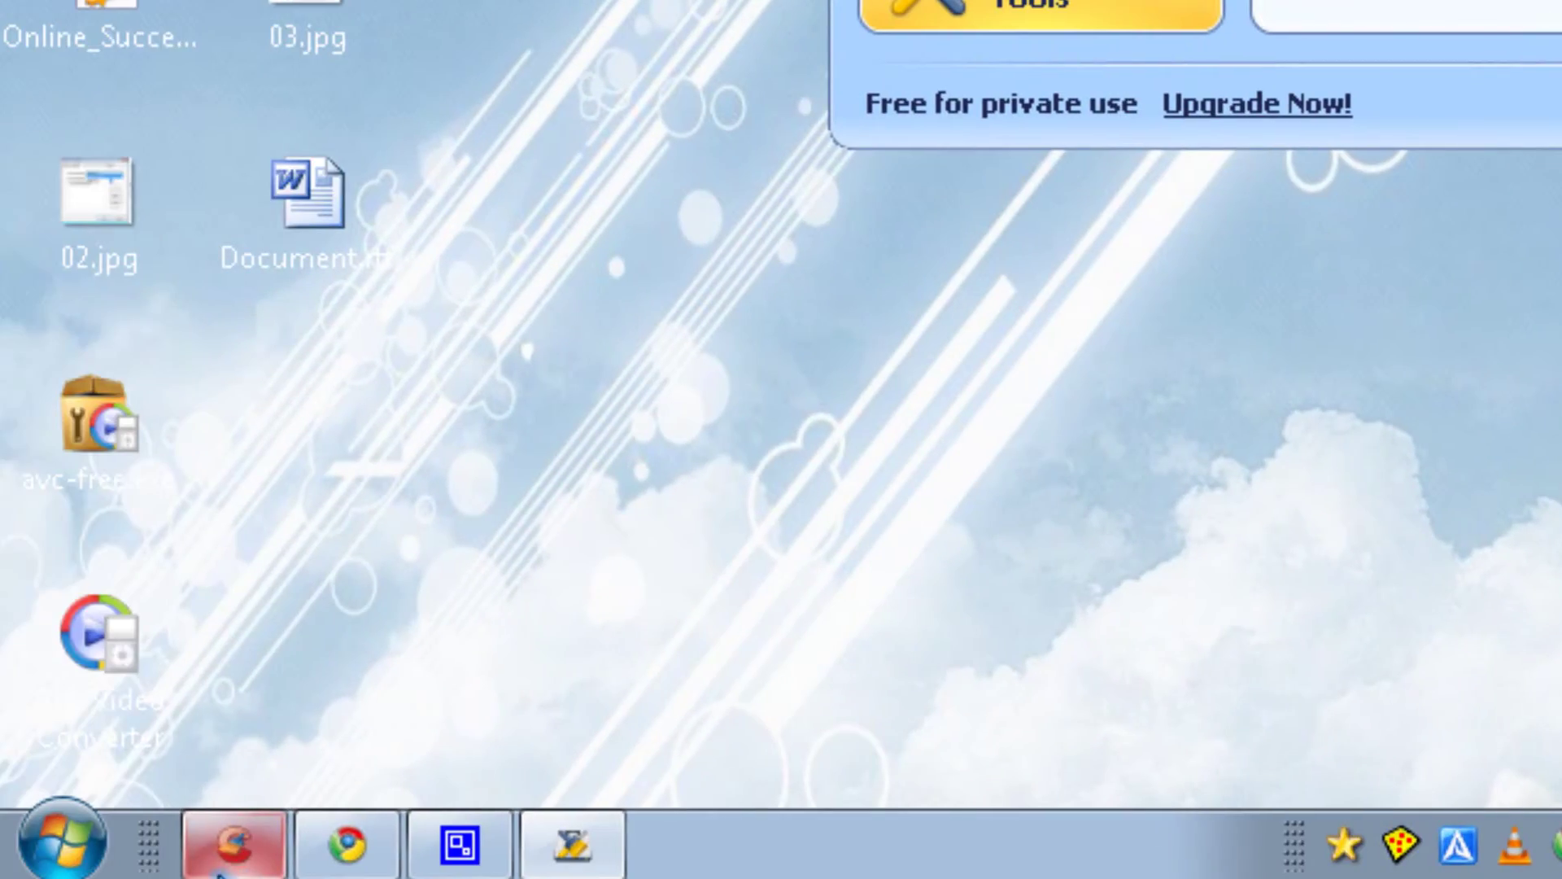
left_click(348, 844)
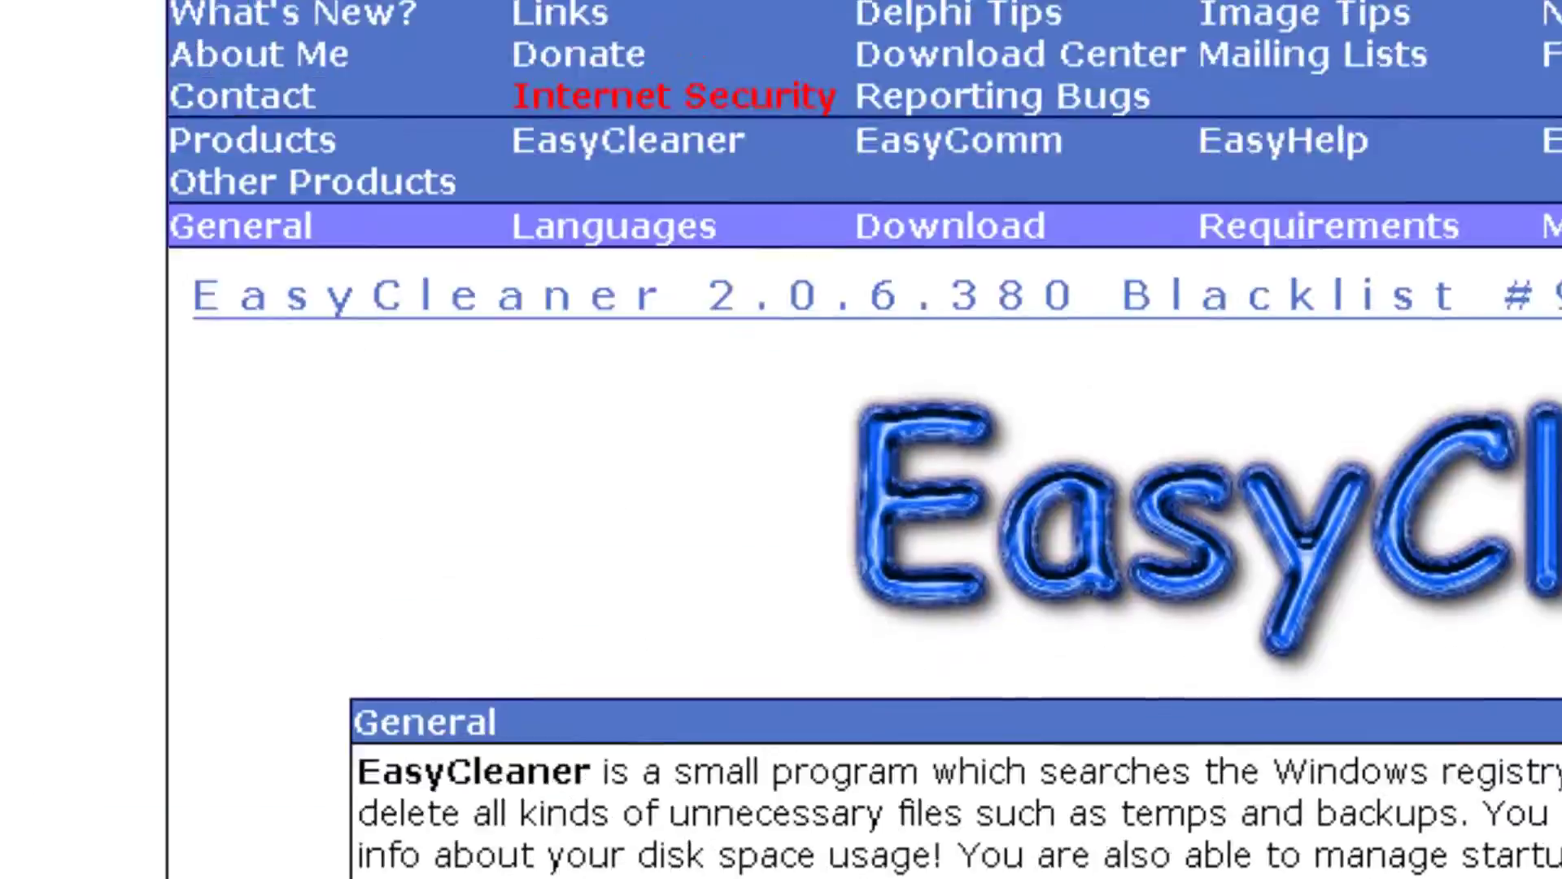
left_click(782, 37)
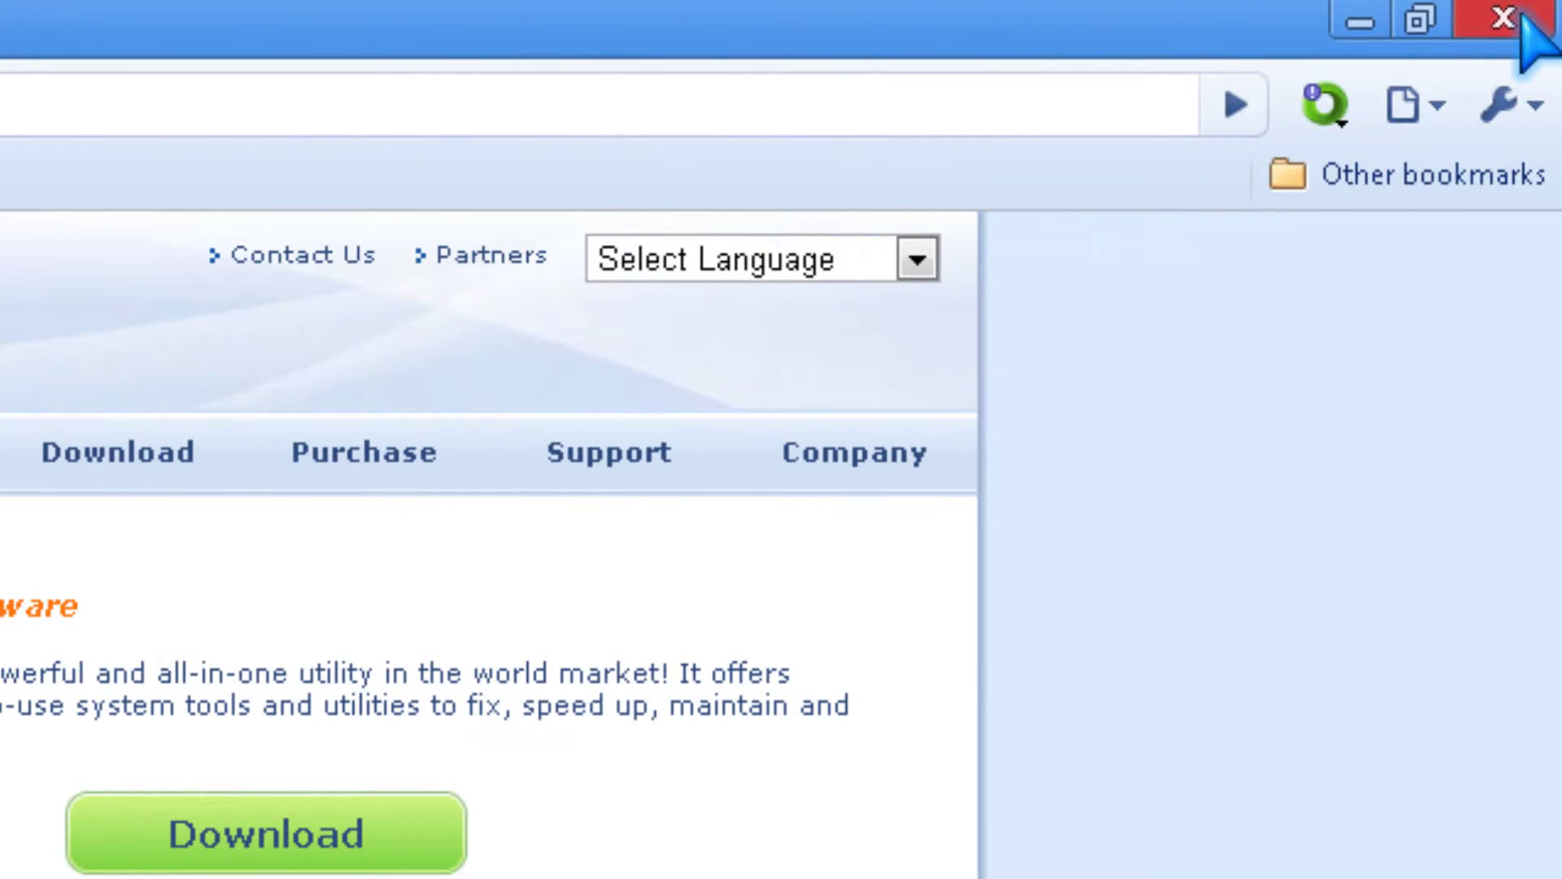
left_click(1504, 21)
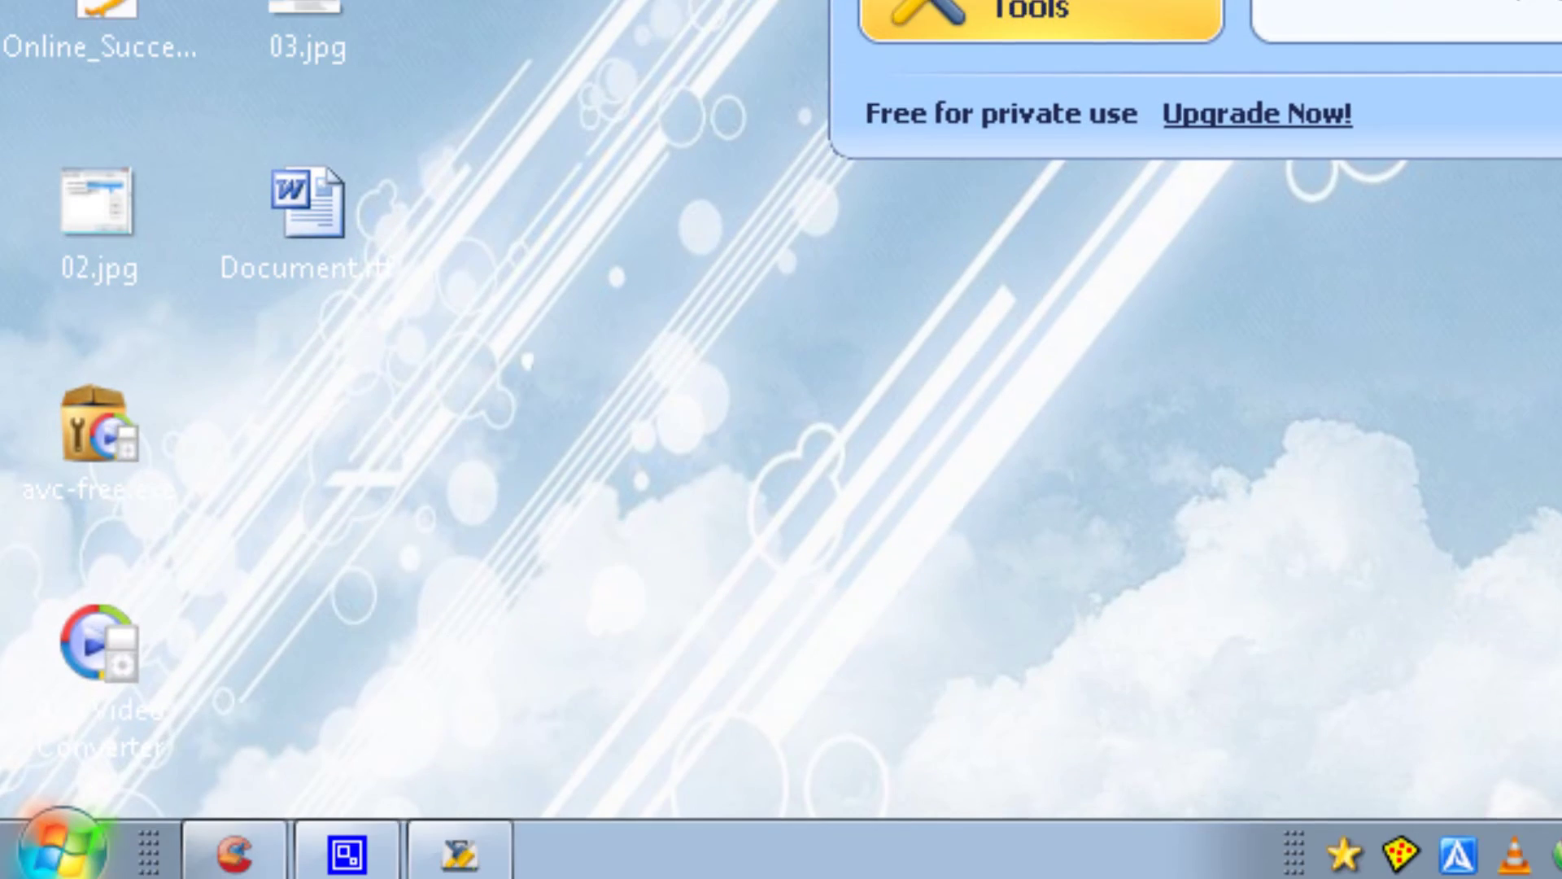
left_click(236, 844)
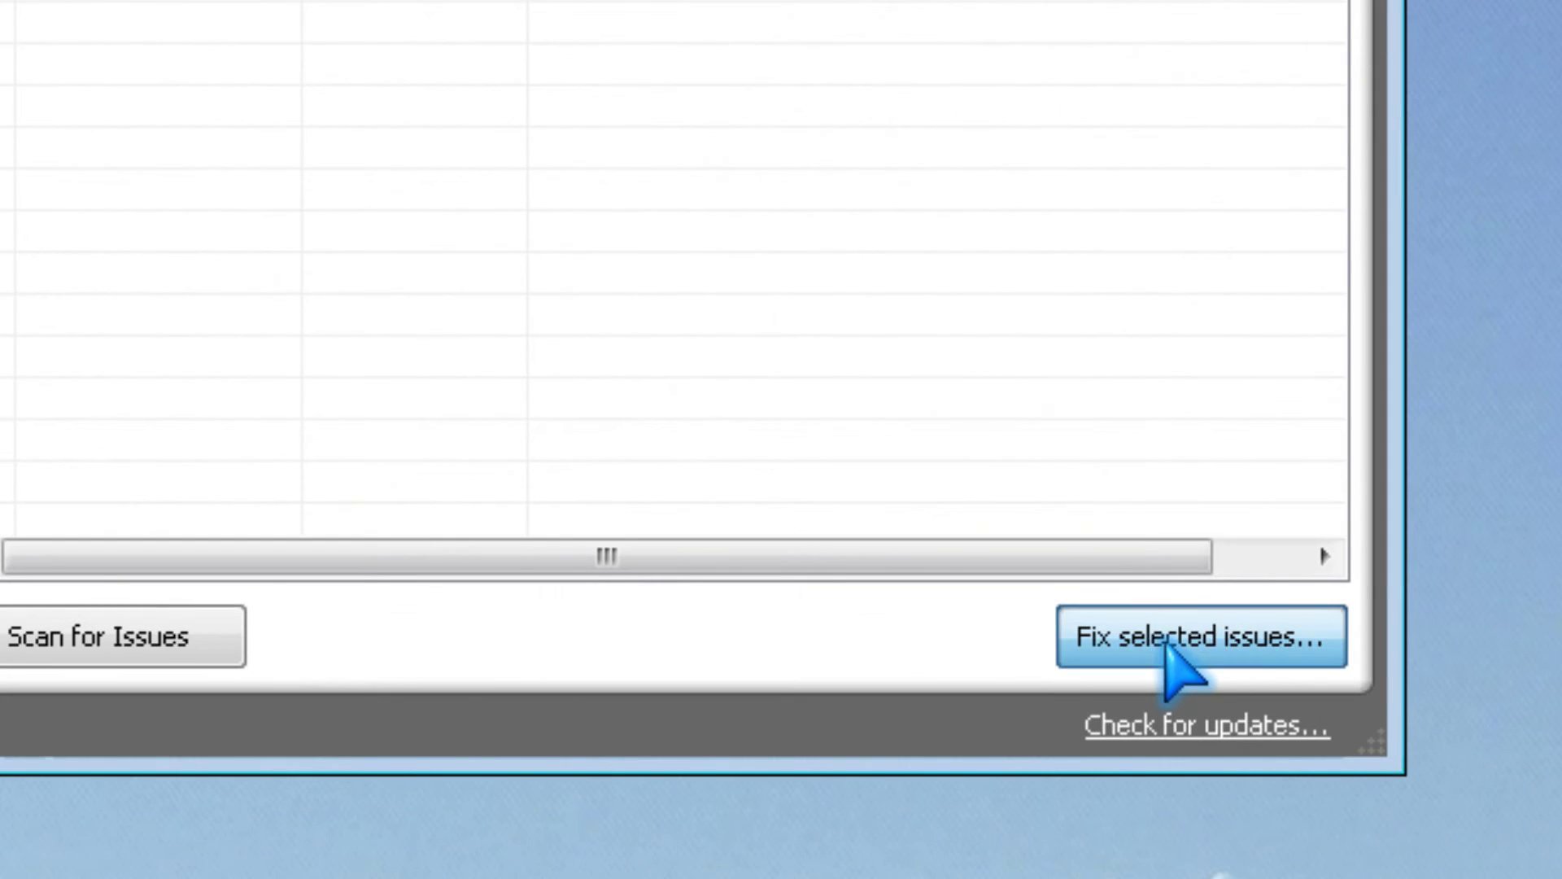
Step: Start fixing CCleaner's selected registry issues and agree to back up the registry first
left_click(1178, 647)
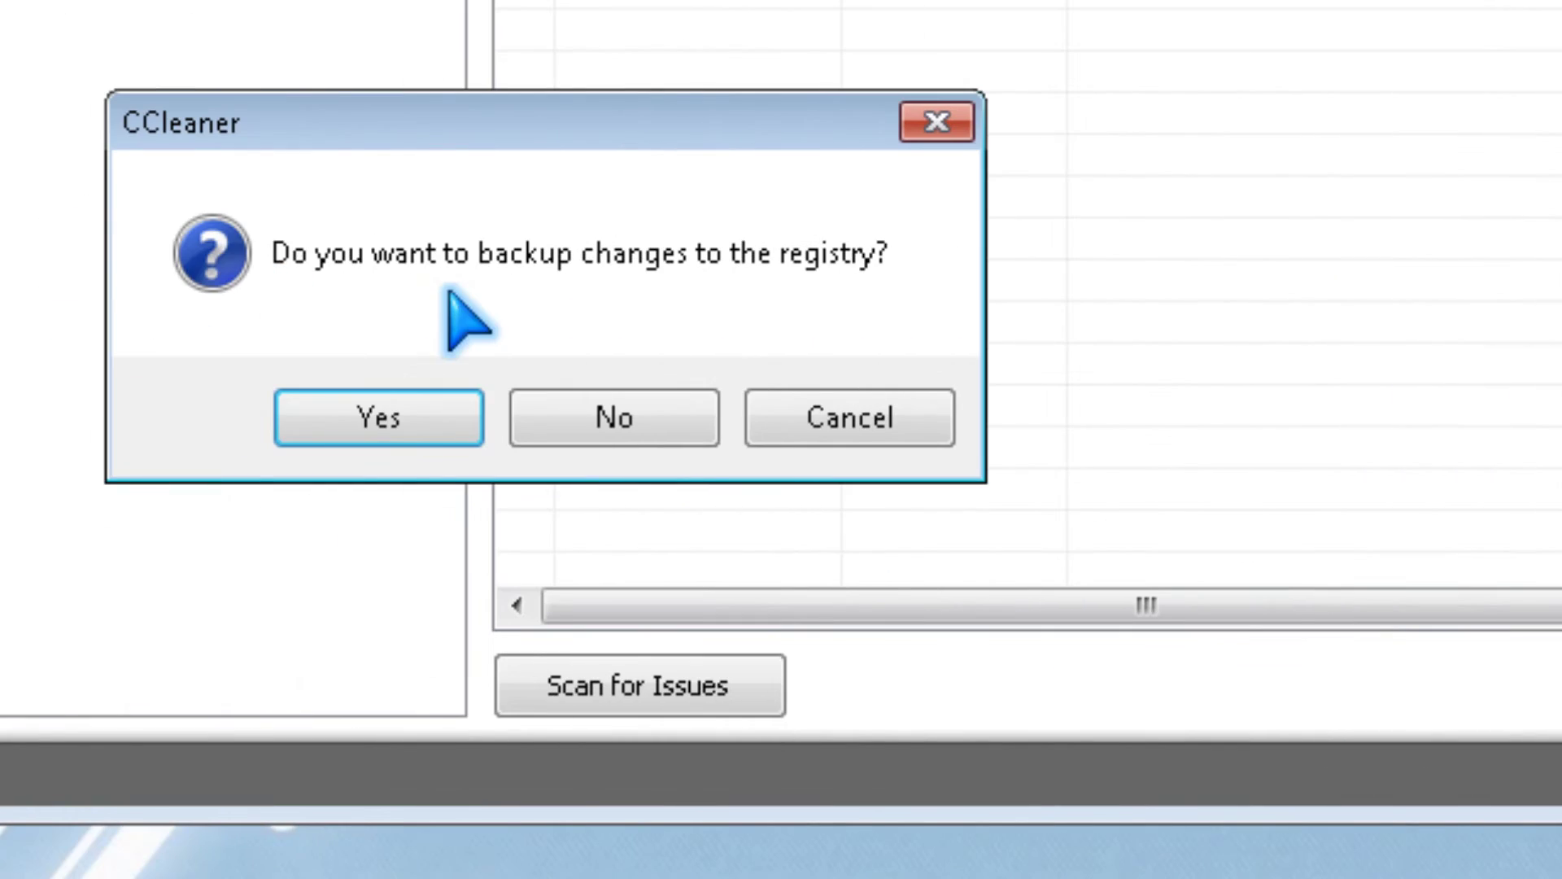
left_click(379, 417)
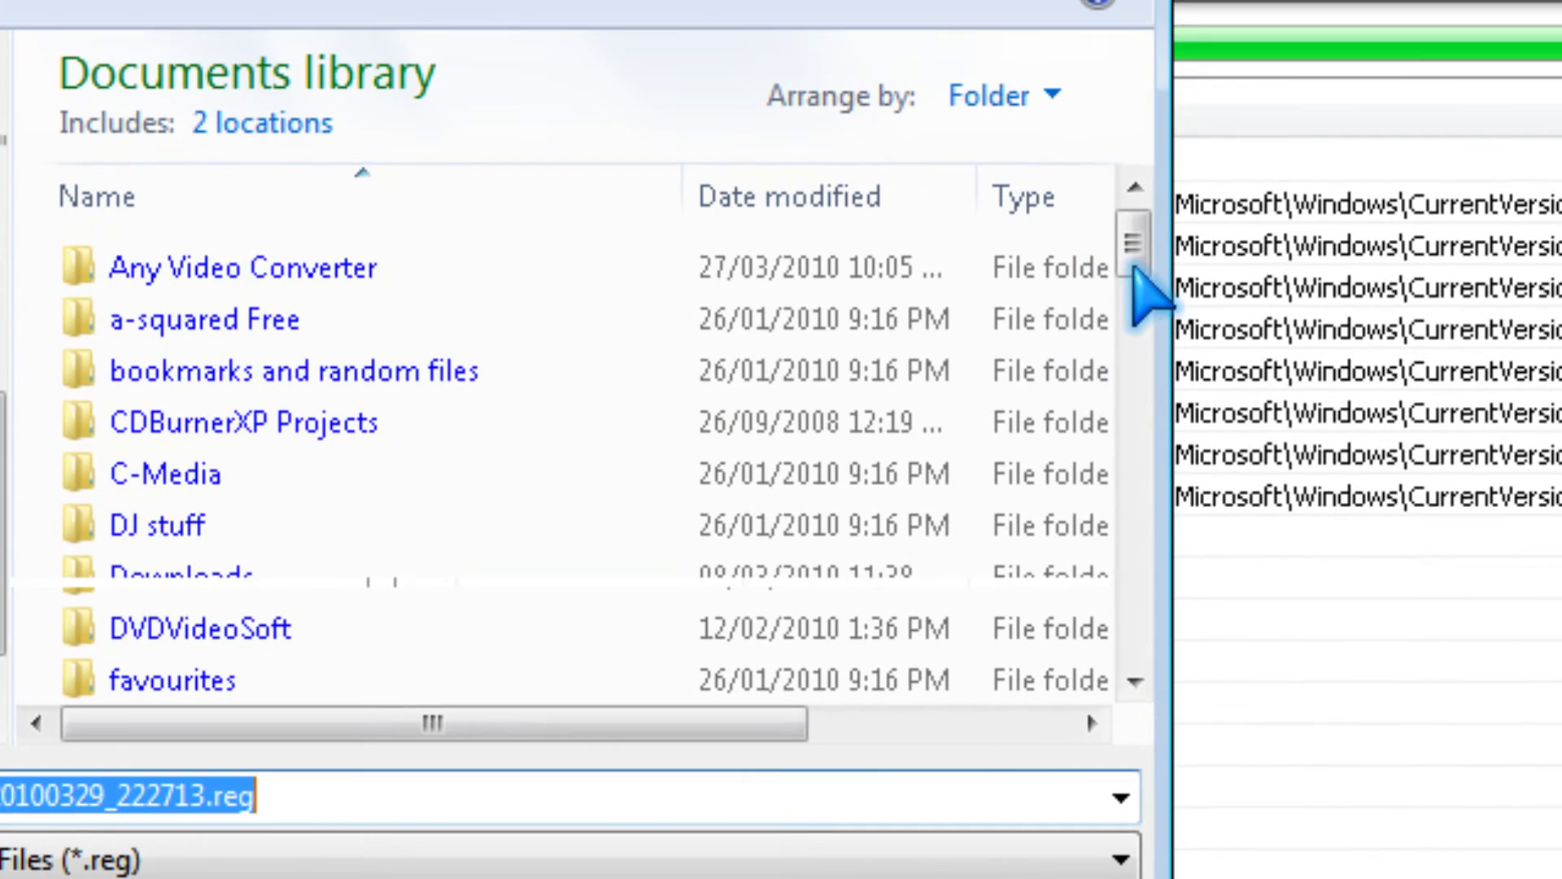
mouse_move(1135, 251)
left_mouse_down()
mouse_move(1135, 636)
mouse_move(1133, 488)
left_mouse_up()
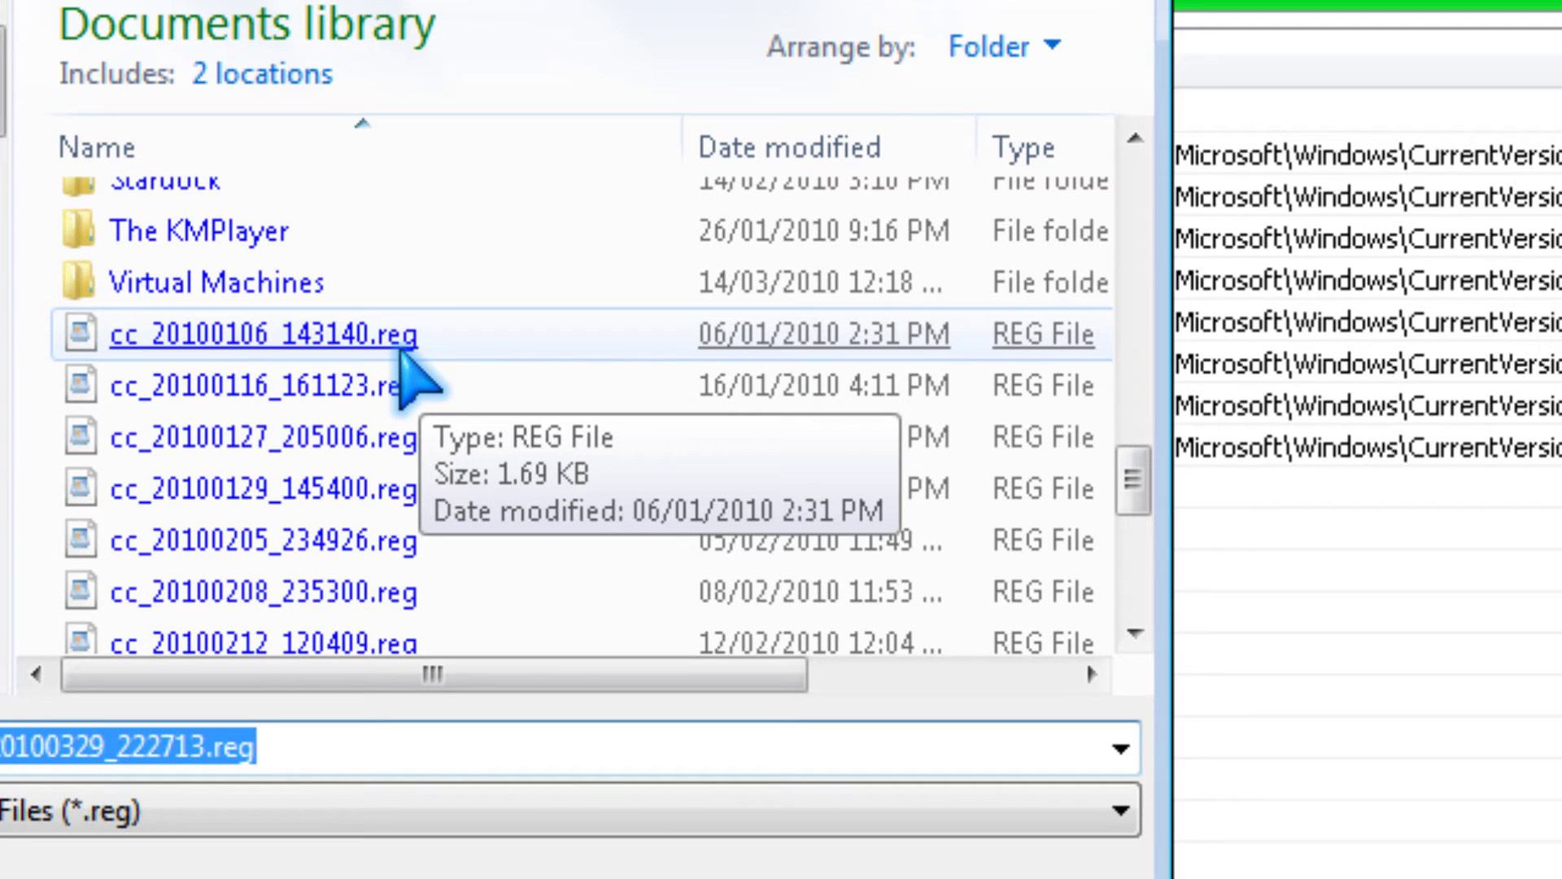
Step: Save the registry backup over an existing .reg file in Documents, confirming the overwrite
double_click(367, 335)
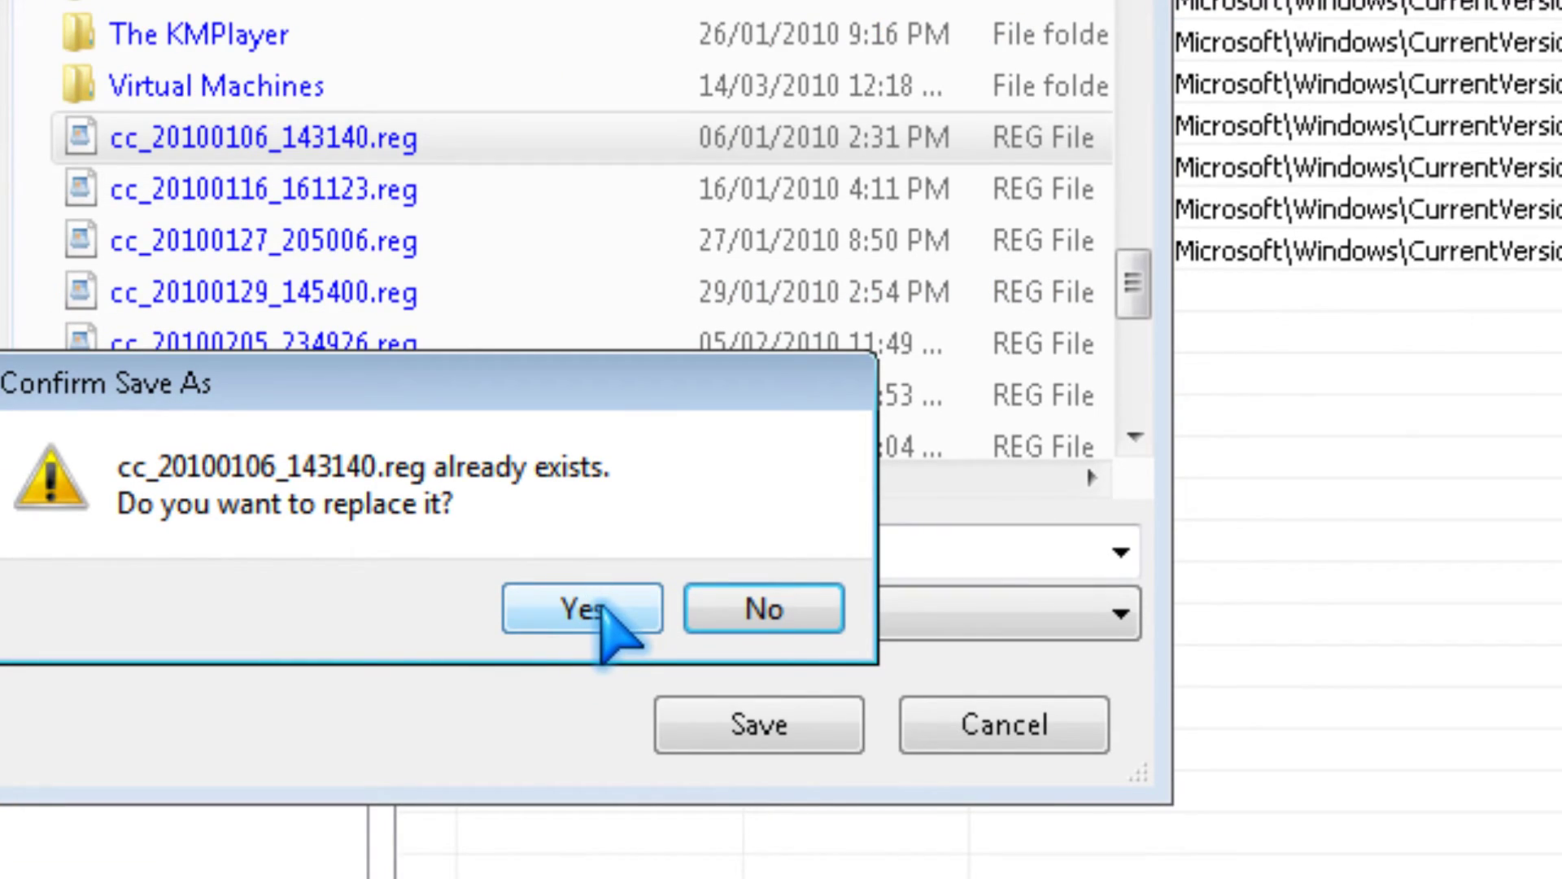
left_click(763, 609)
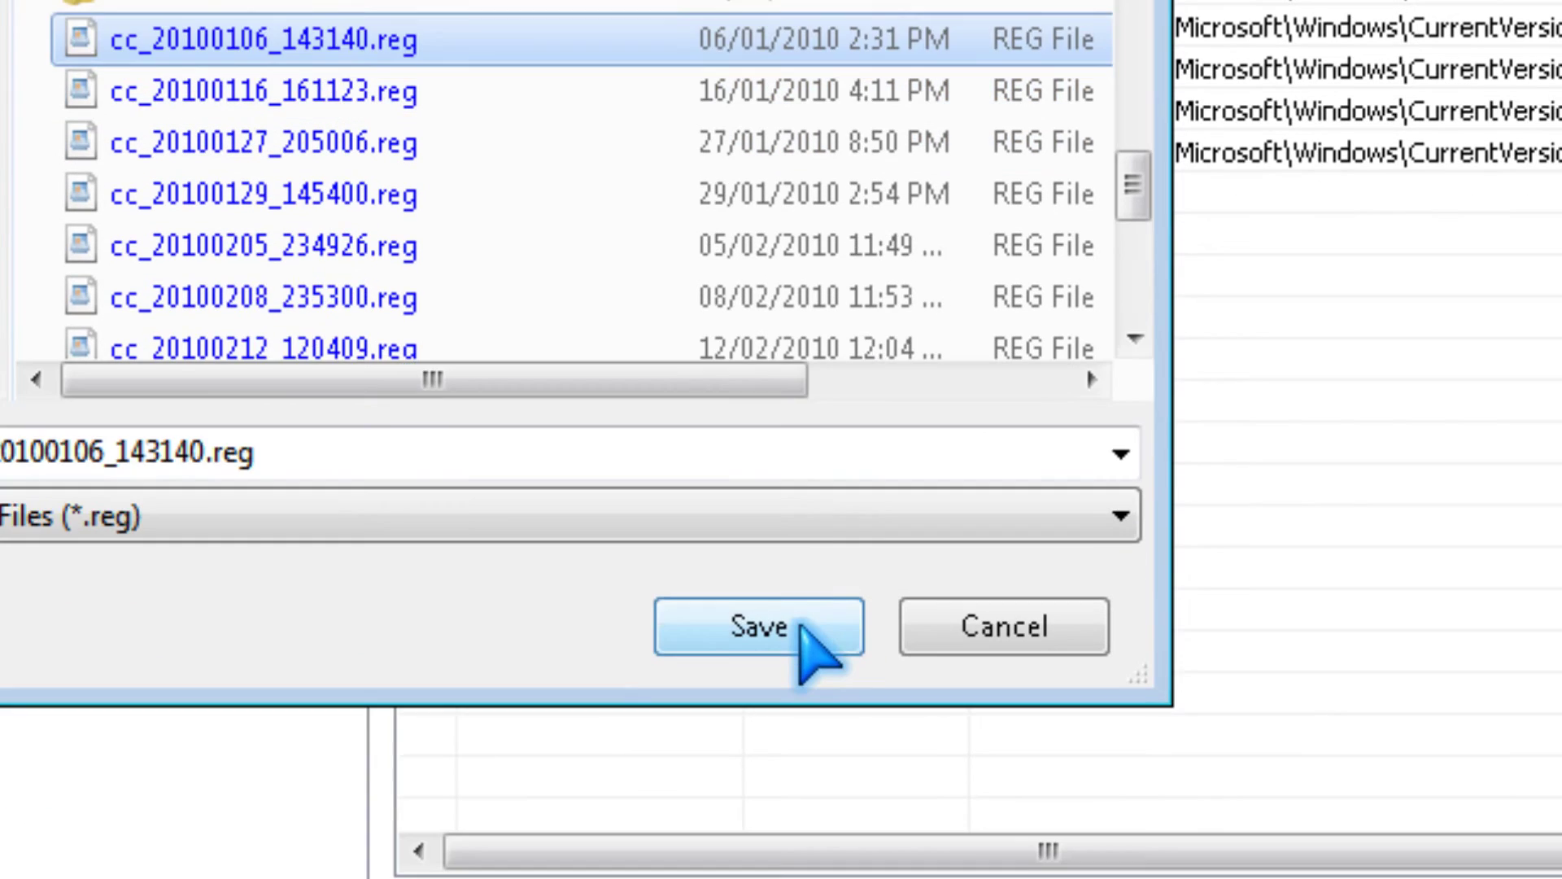
left_click(1053, 528)
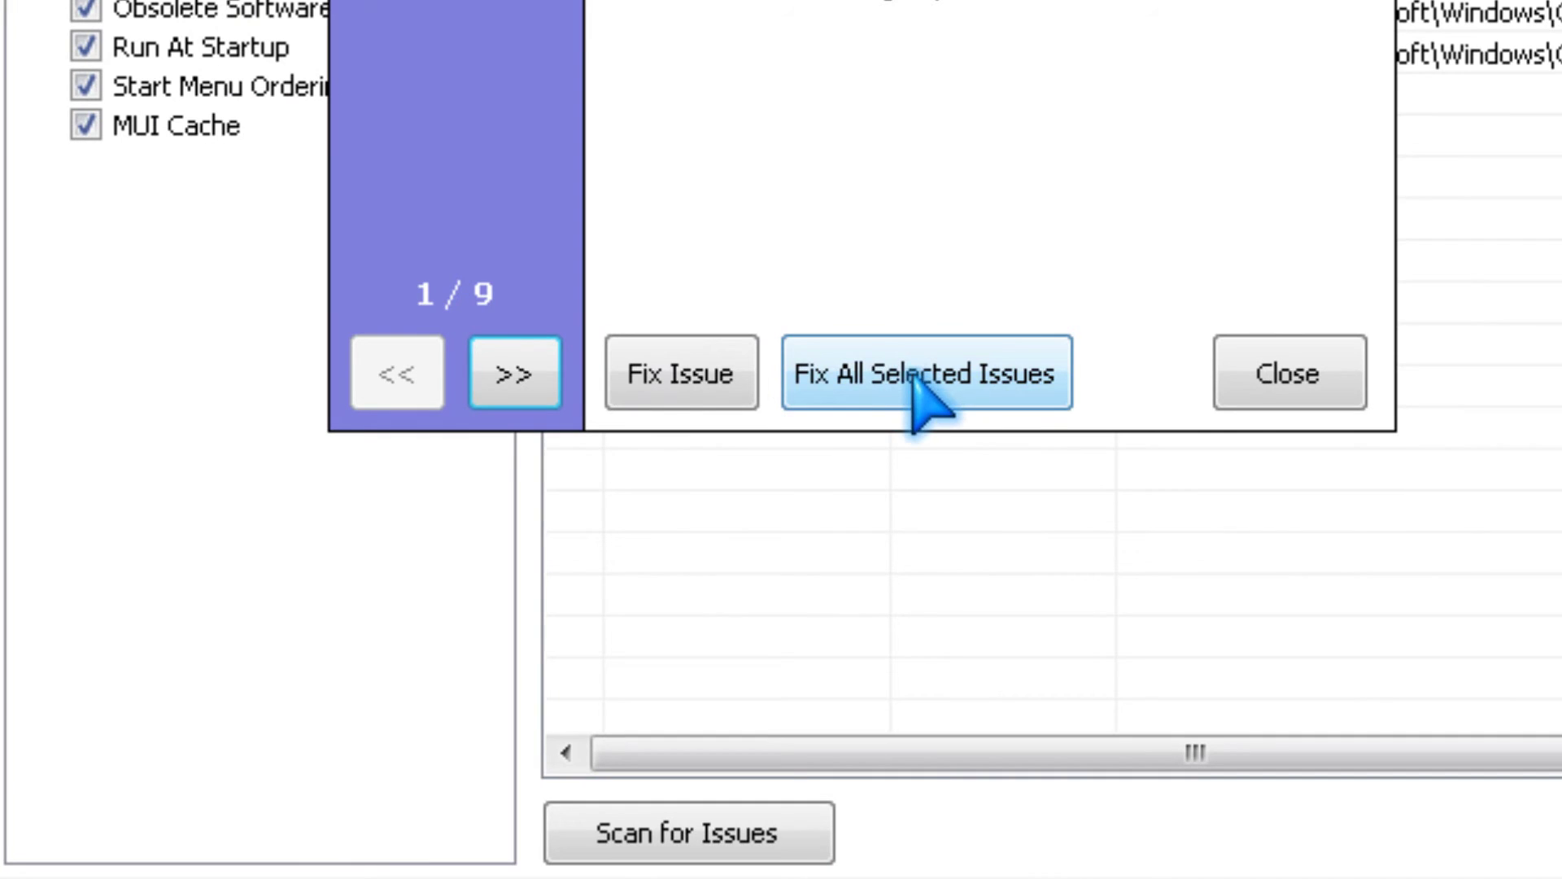
Step: Fix all nine selected registry issues at once and close the fixer
left_click(919, 388)
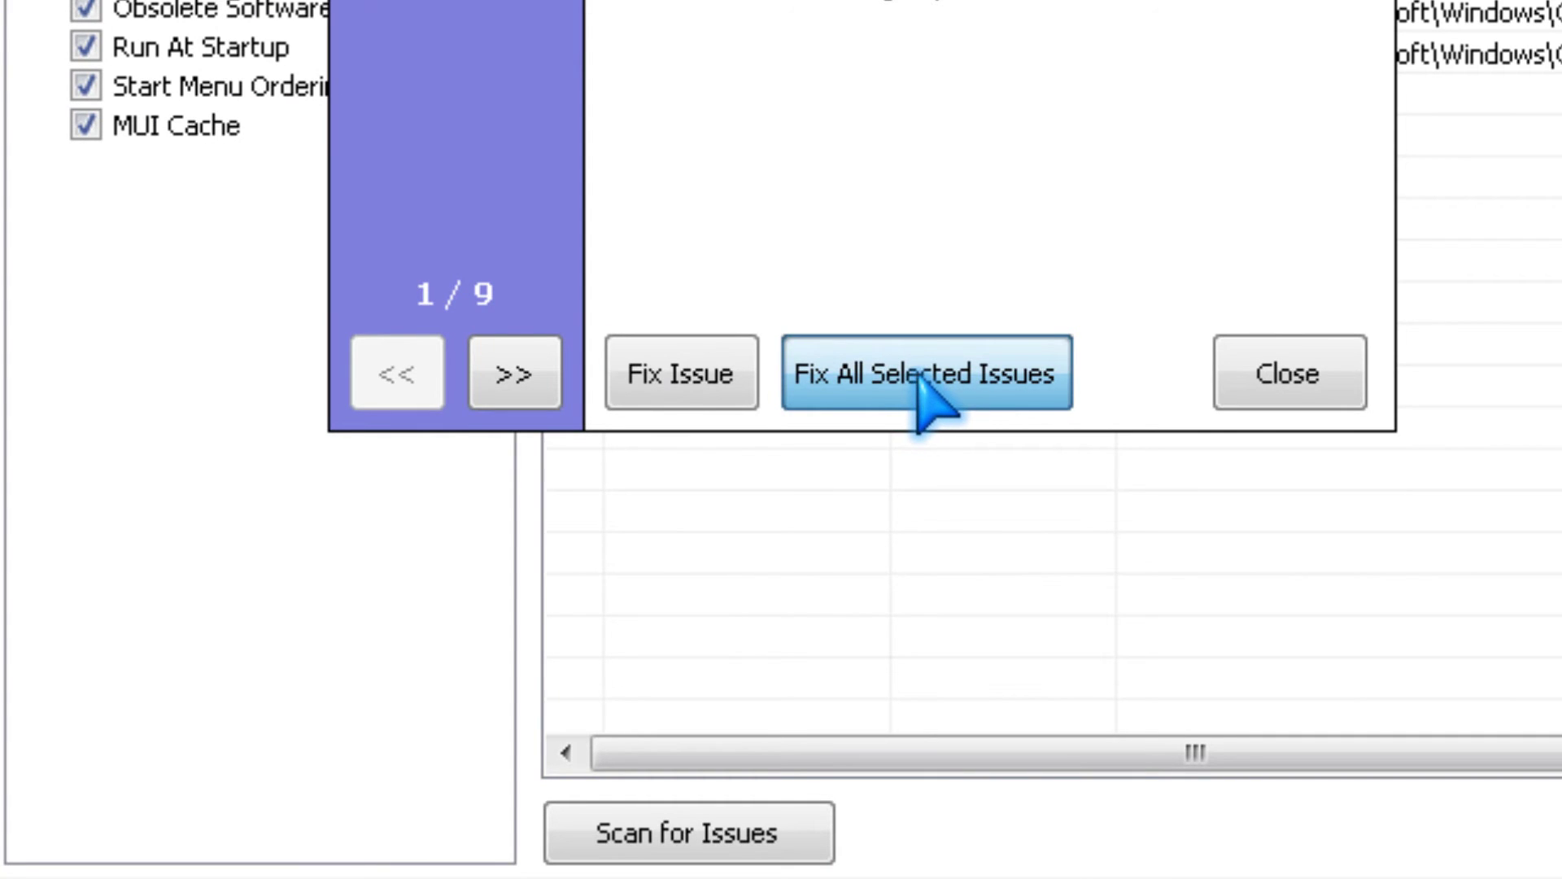
left_click(1172, 379)
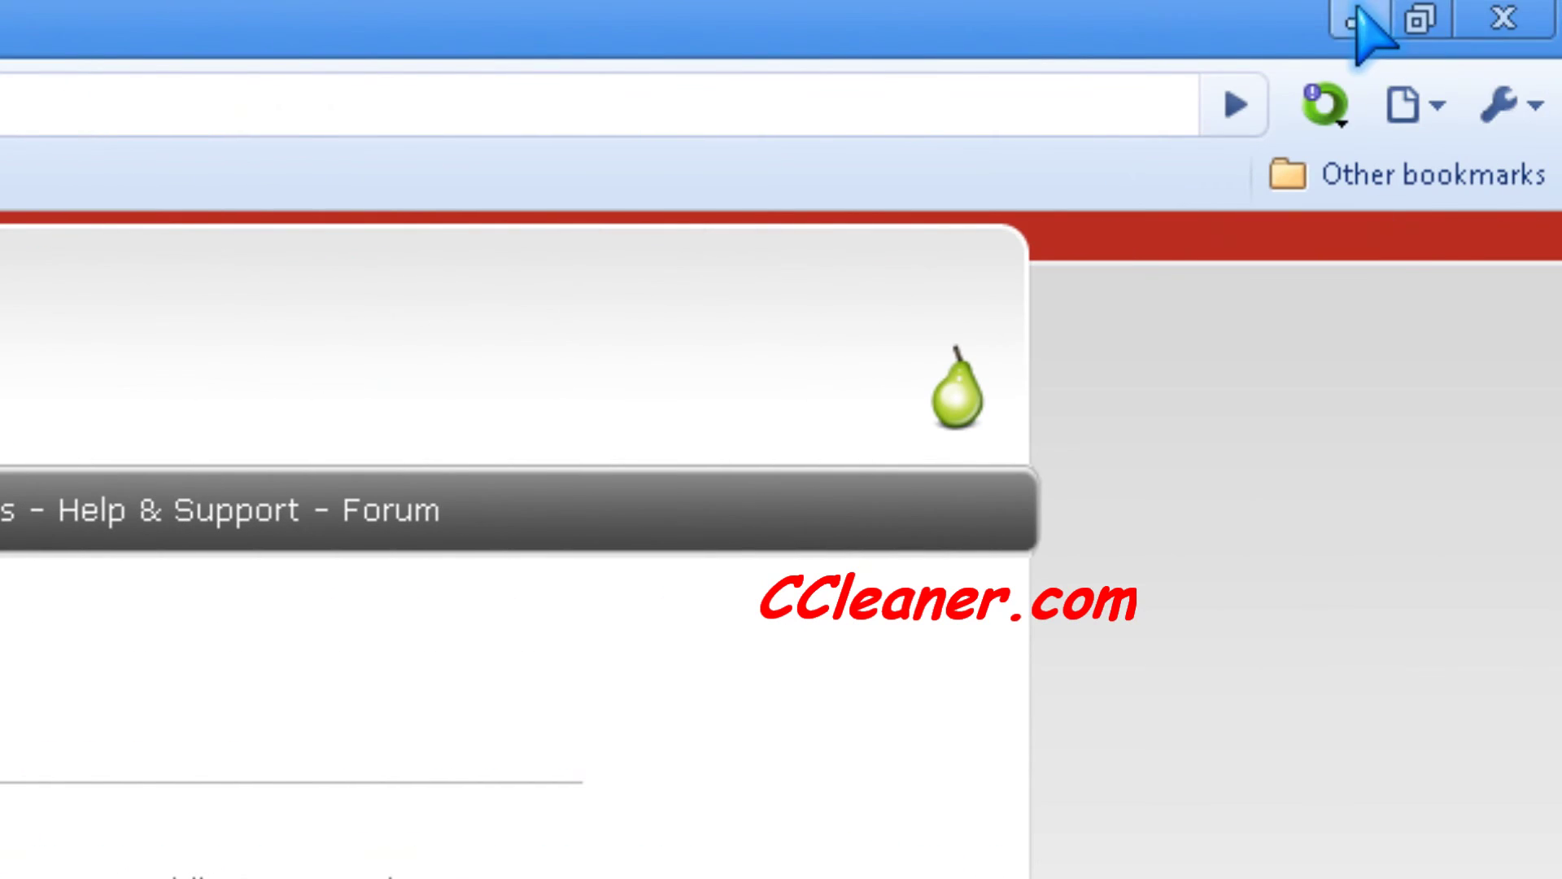
Step: Minimize Chrome and CCleaner to the desktop and bring up the Start menu
left_click(1356, 23)
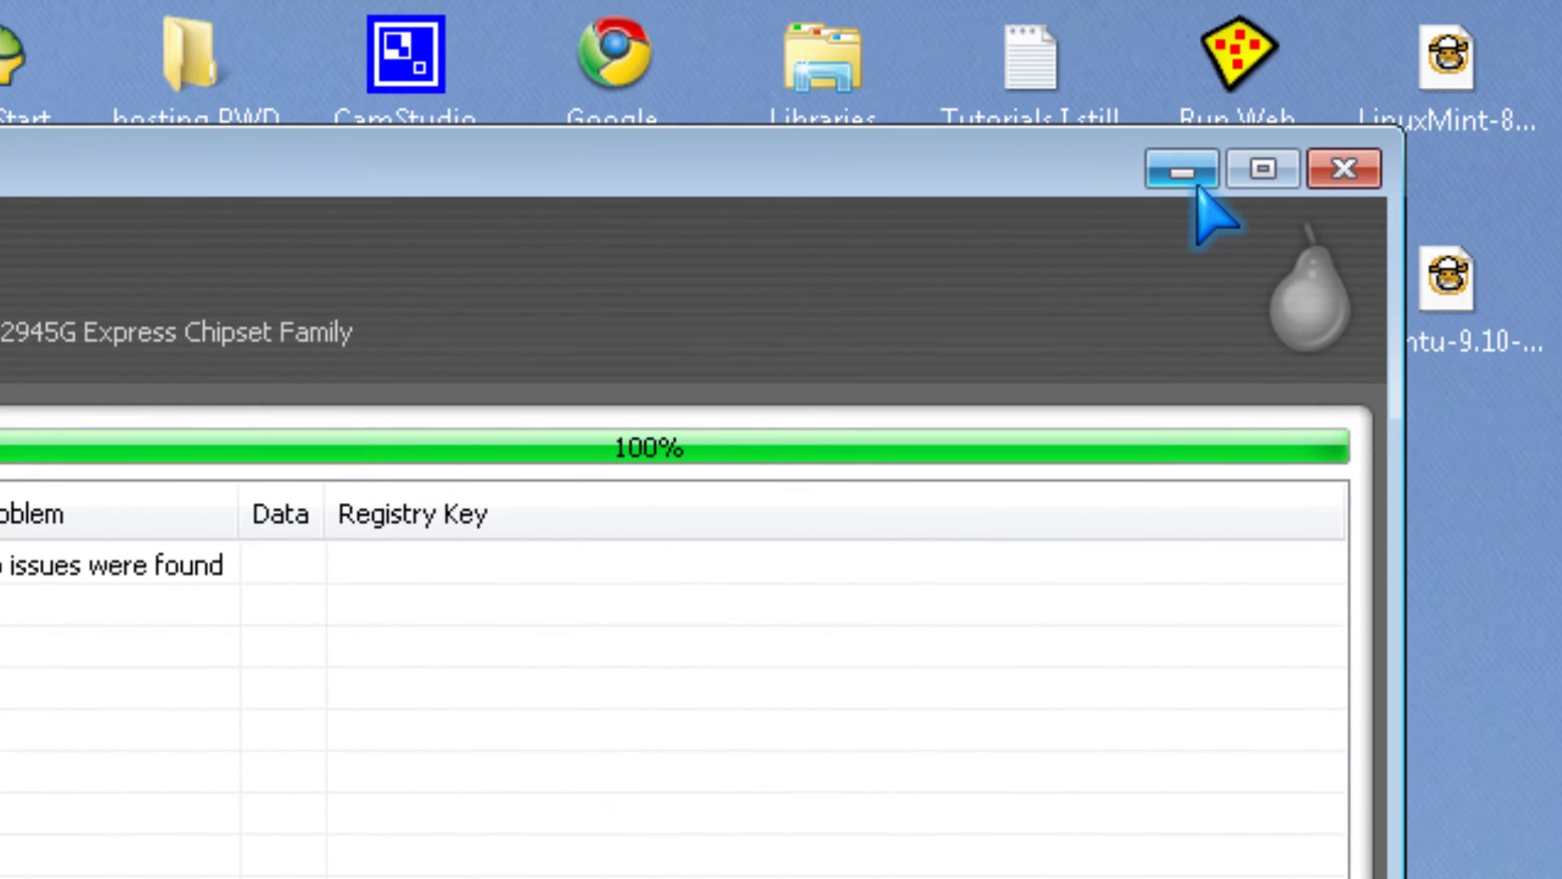
left_click(1181, 168)
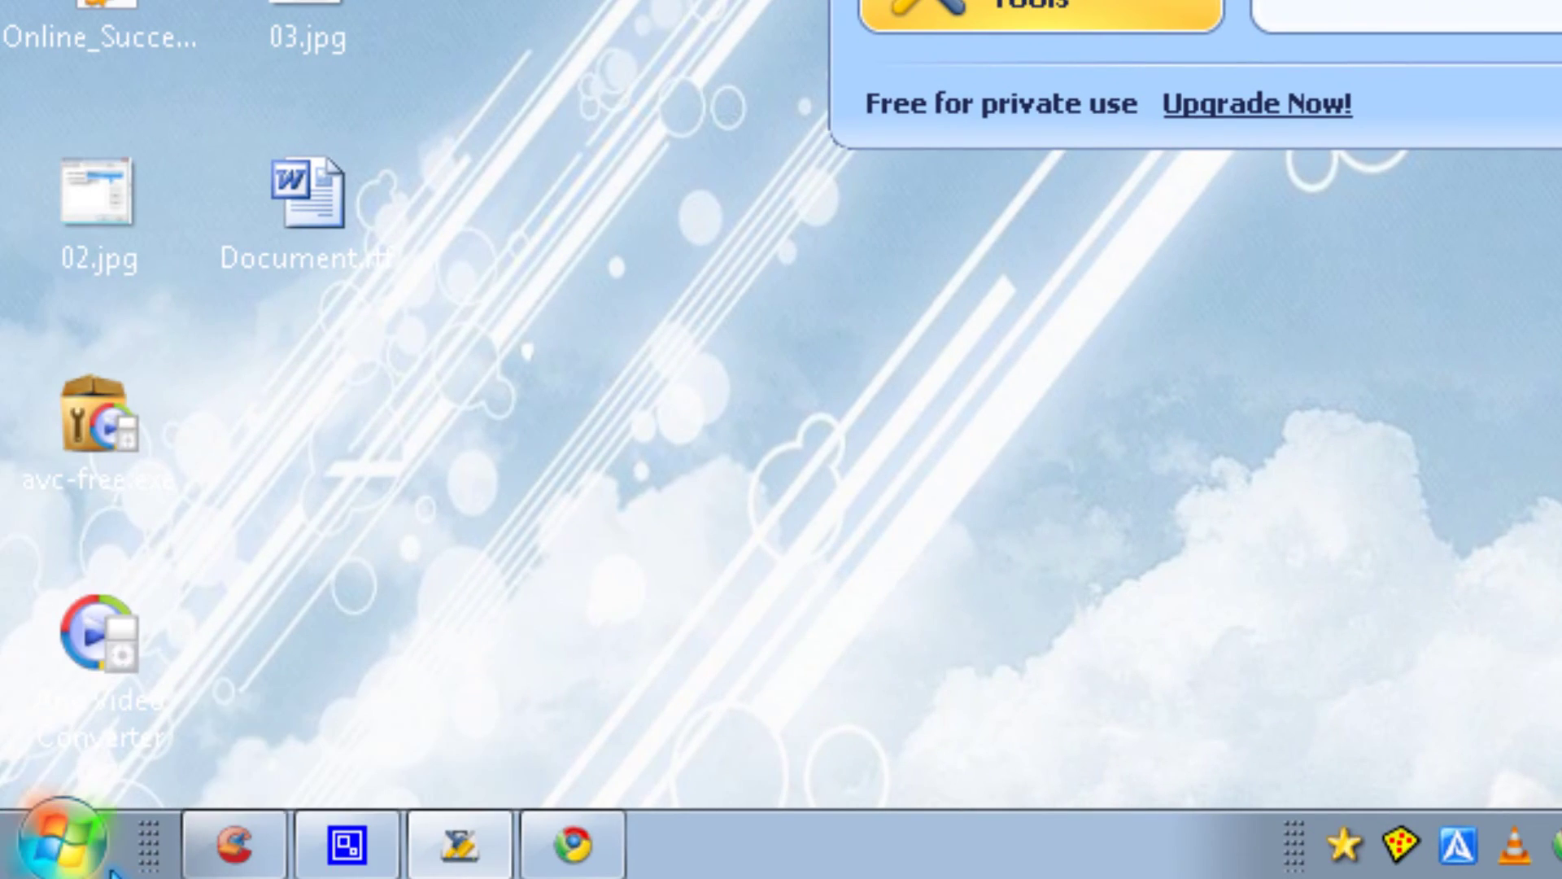
left_click(61, 843)
Step: Launch Registry Editor via the Start menu search for regedit and expand HKEY_CLASSES_ROOT
left_click(229, 739)
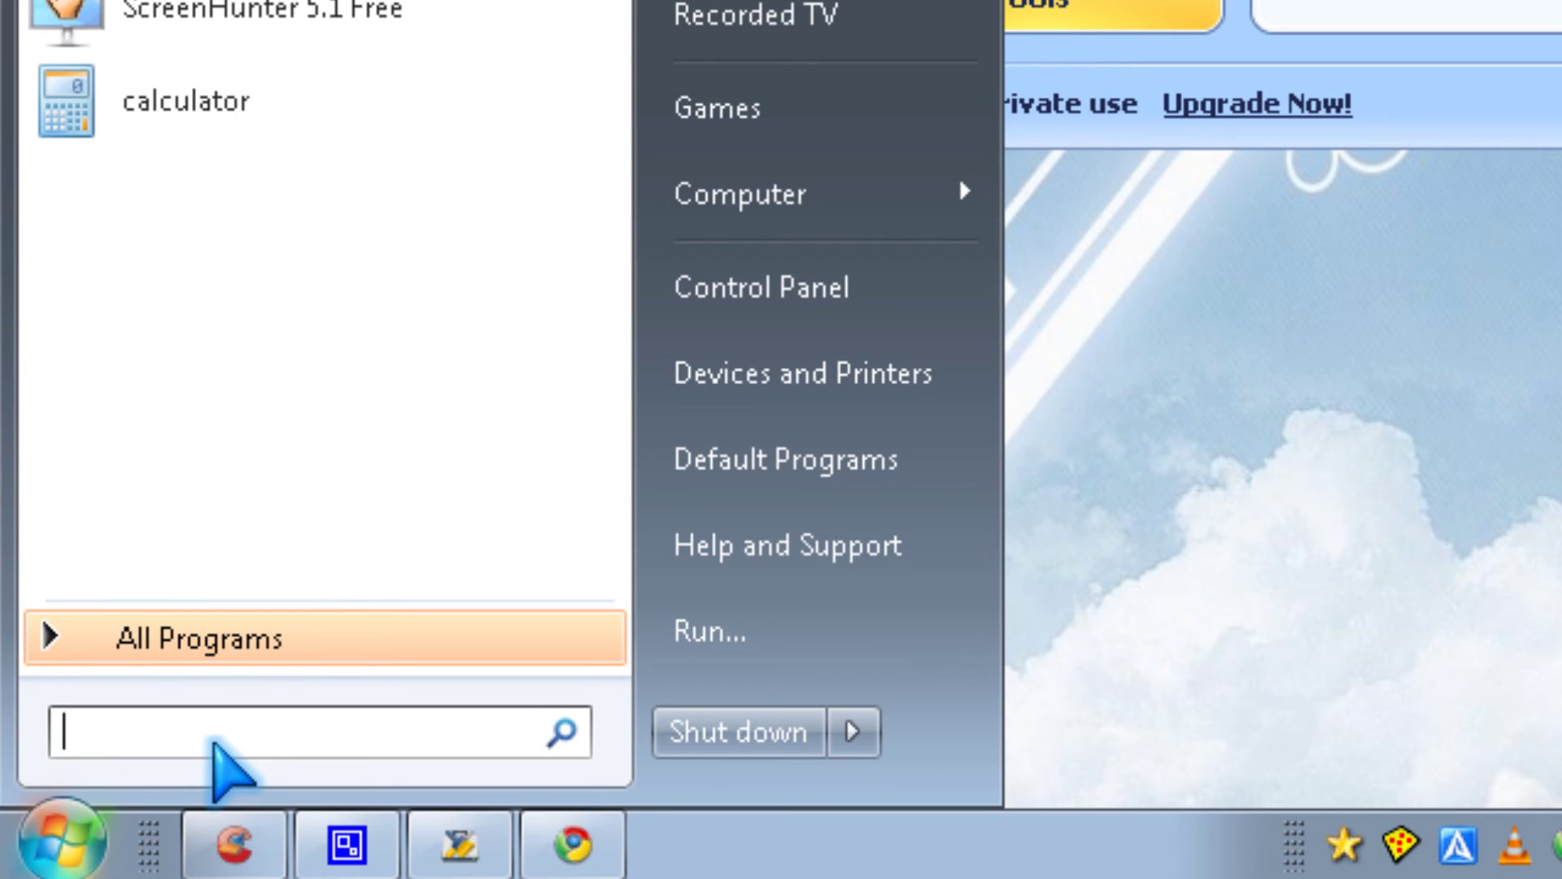
type("regedit")
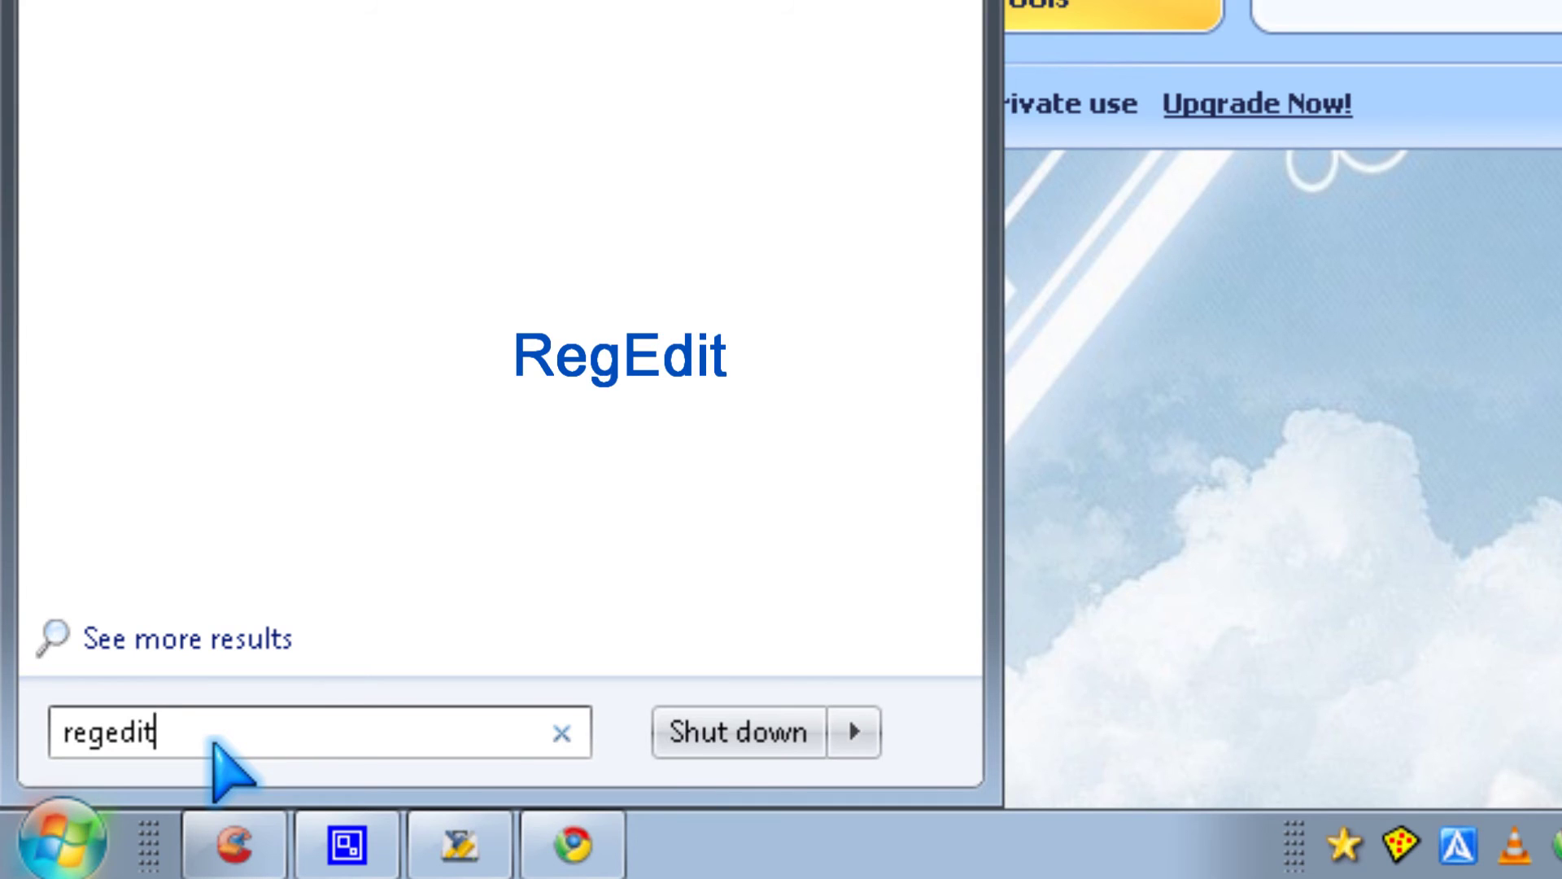
key("Return")
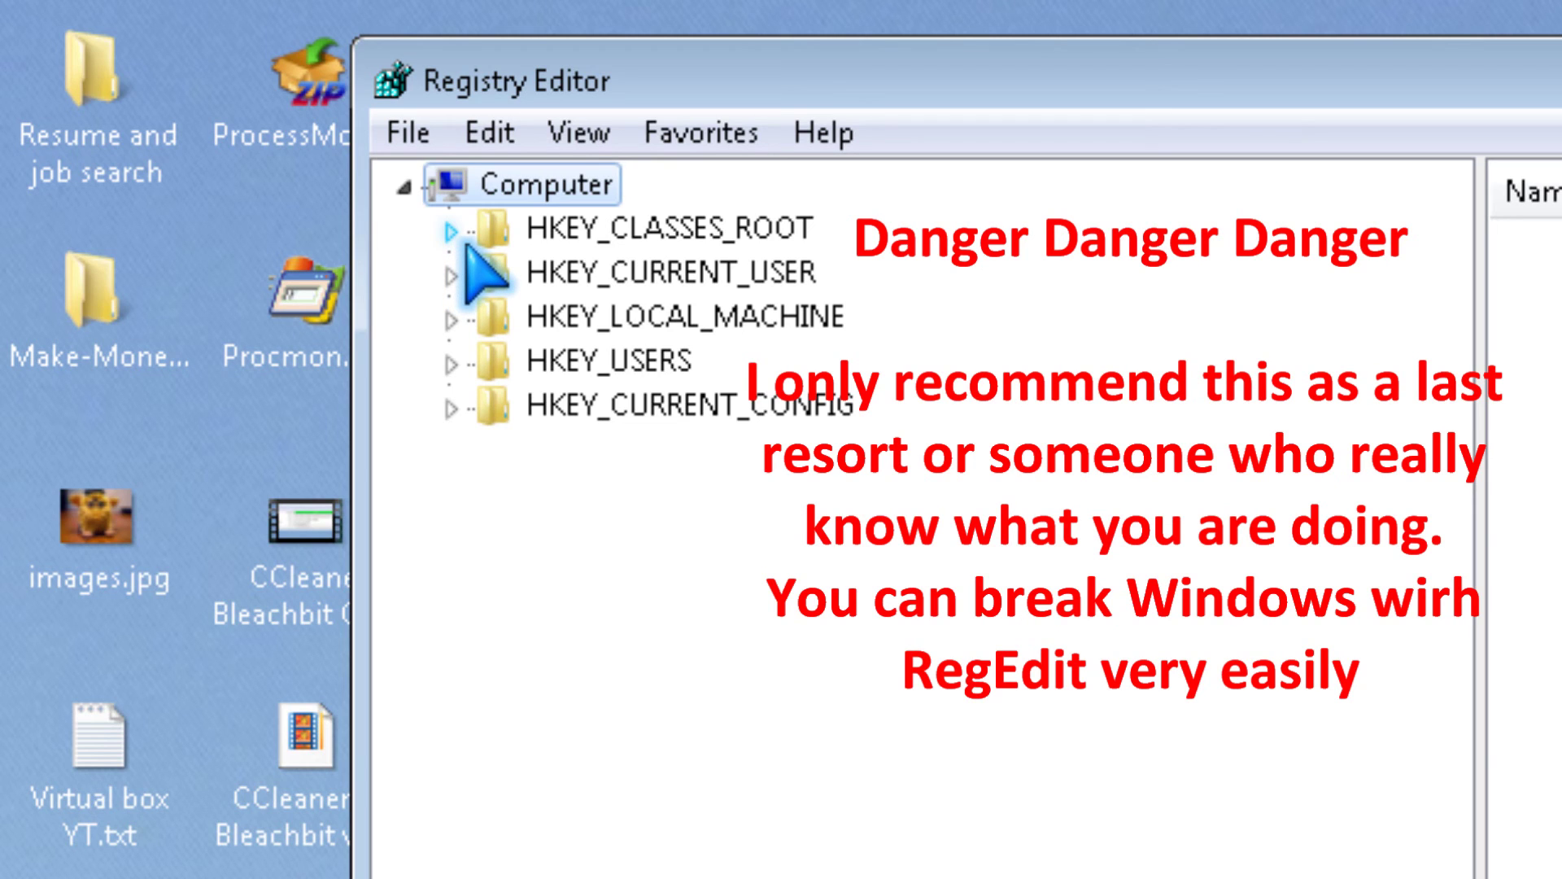
left_click(452, 229)
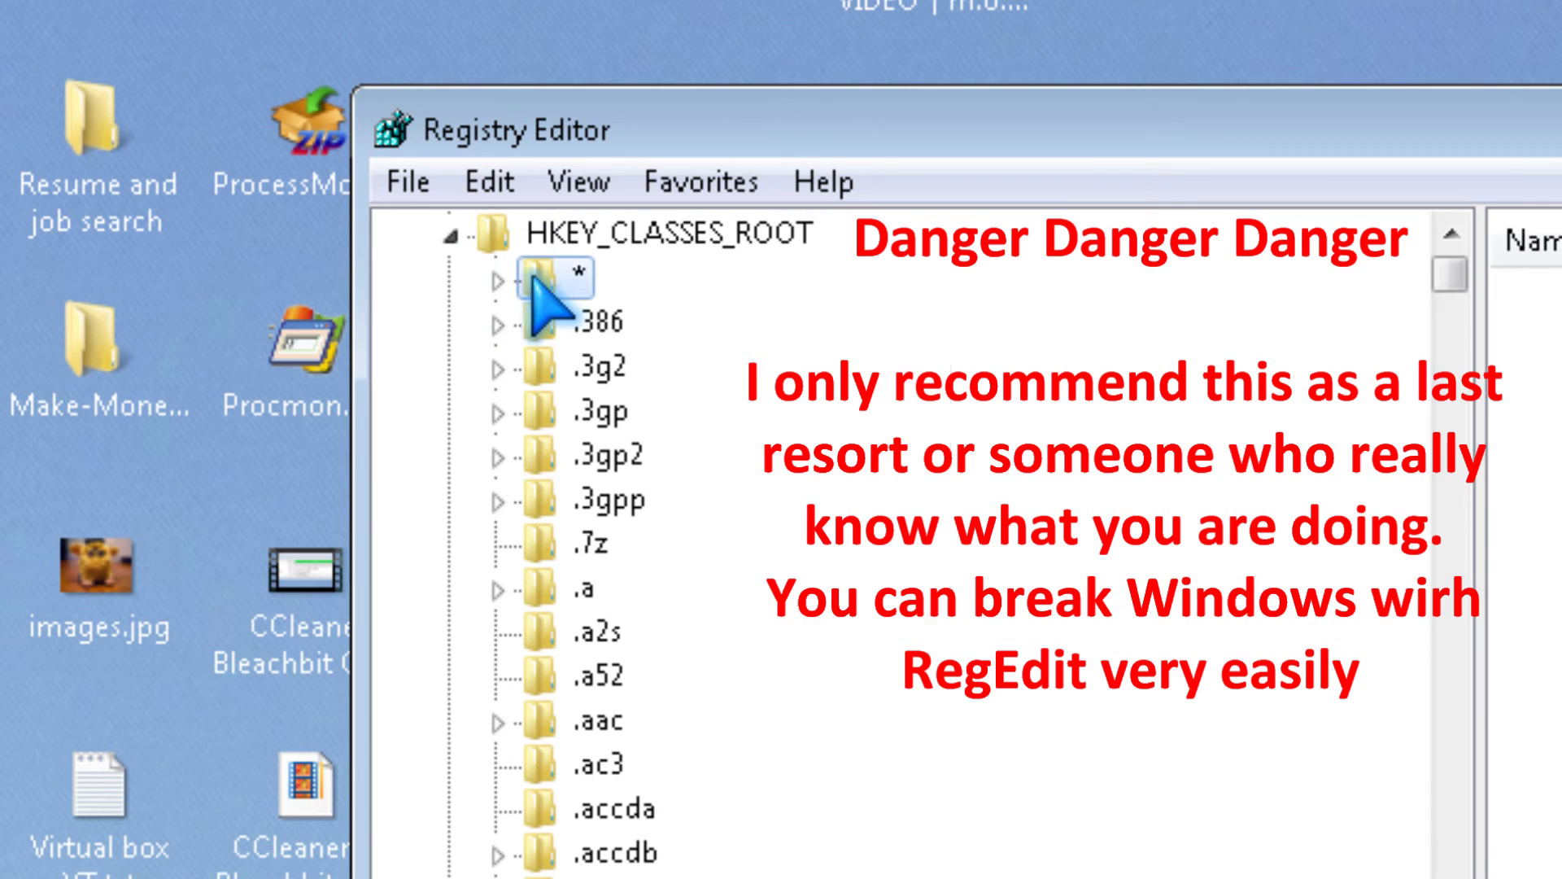
Step: Show the * key's context menu under HKEY_CLASSES_ROOT, then dismiss it
right_click(552, 299)
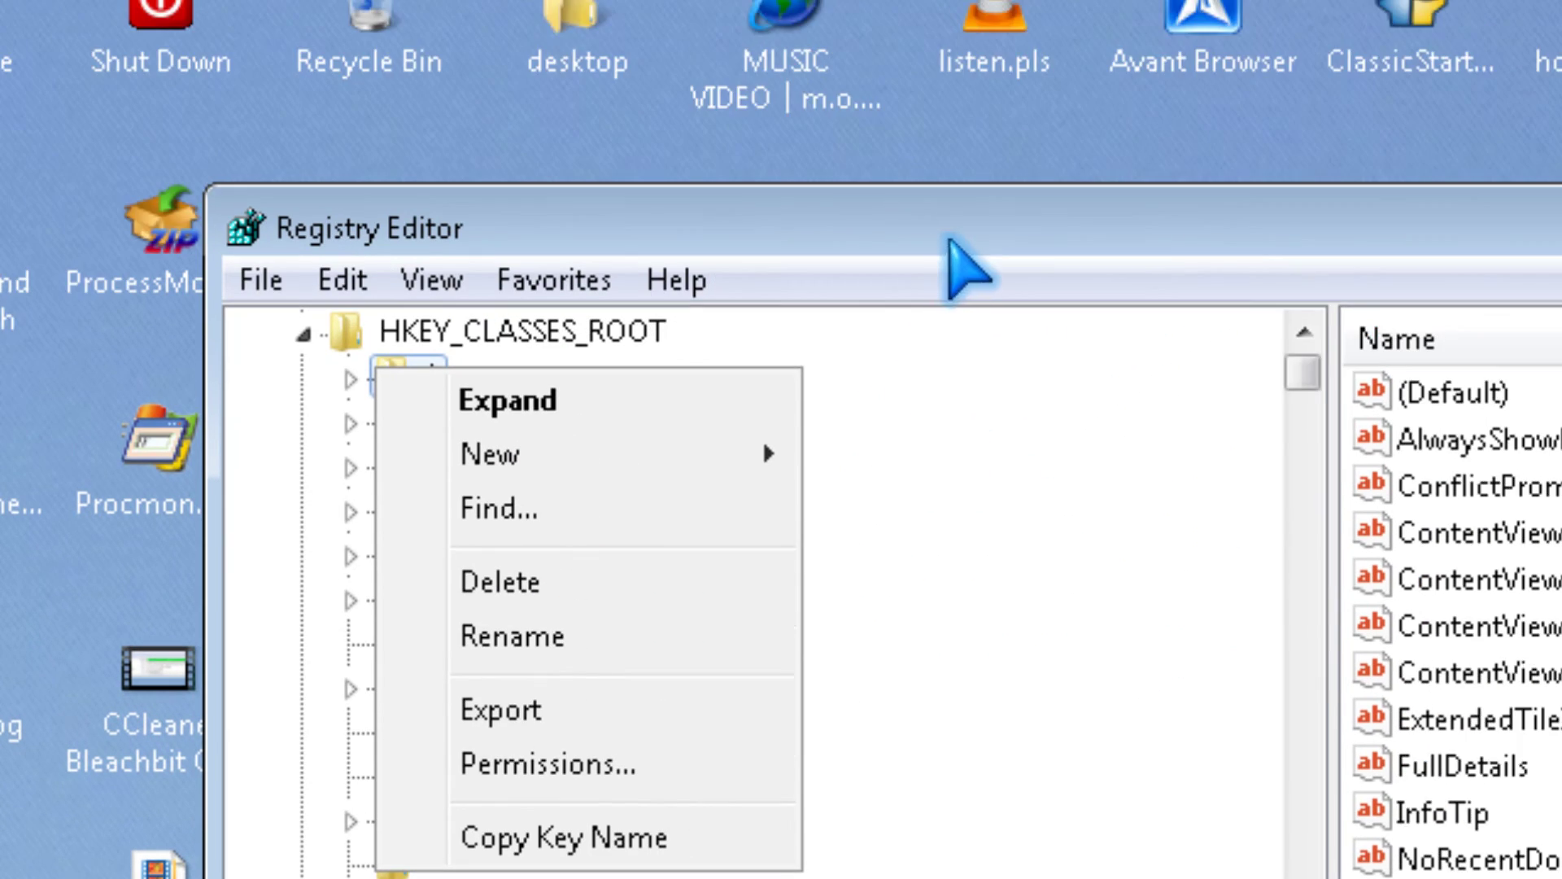
left_click(964, 256)
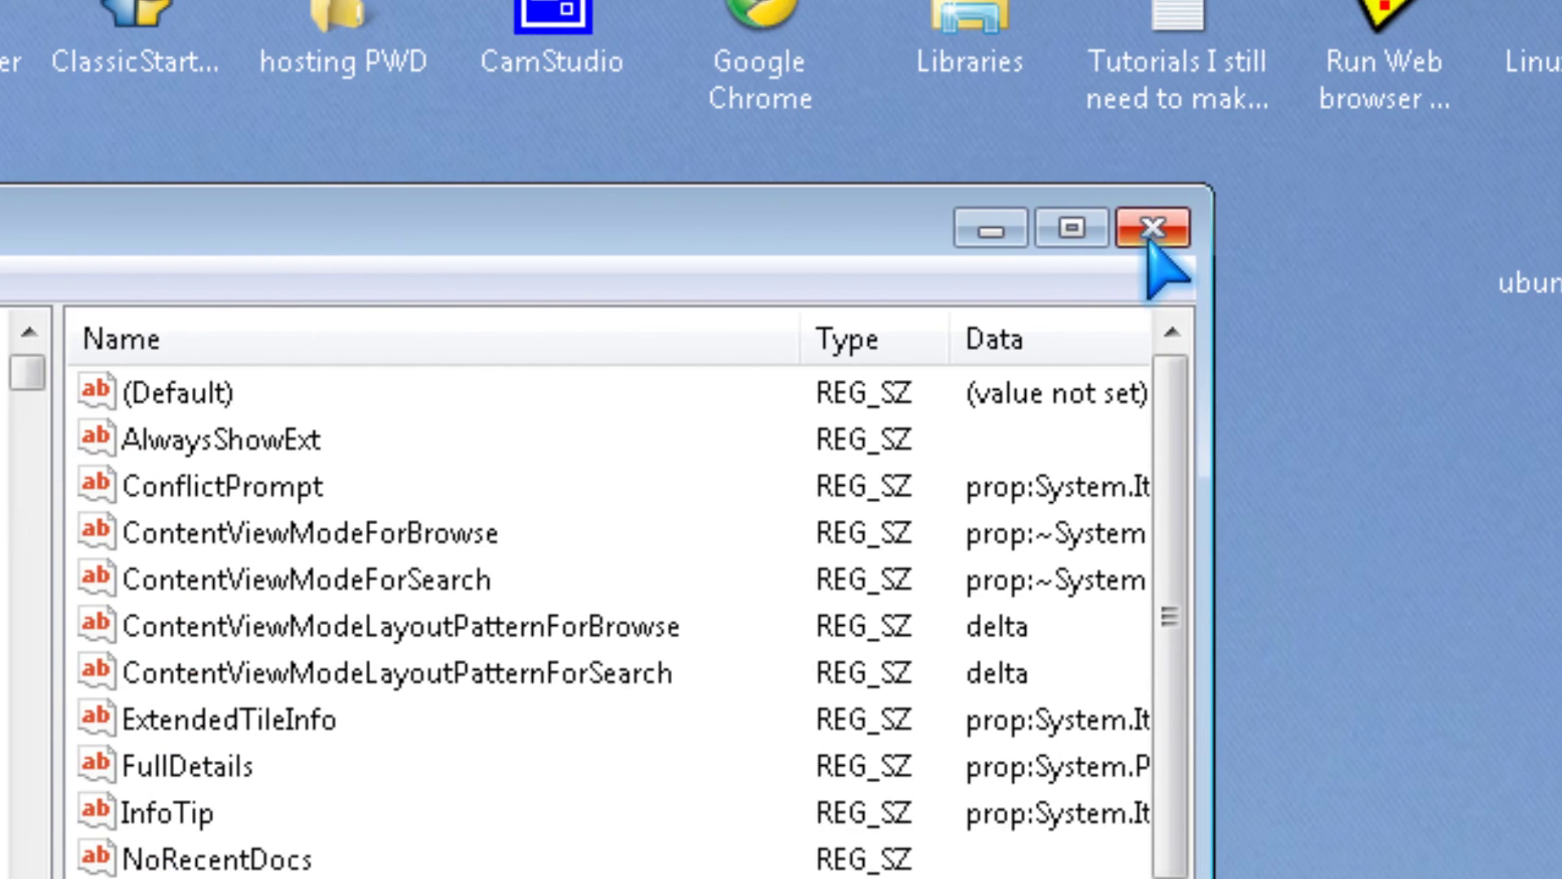
Step: Close the Registry Editor window, returning to the desktop with Glary Utilities visible
left_click(1153, 230)
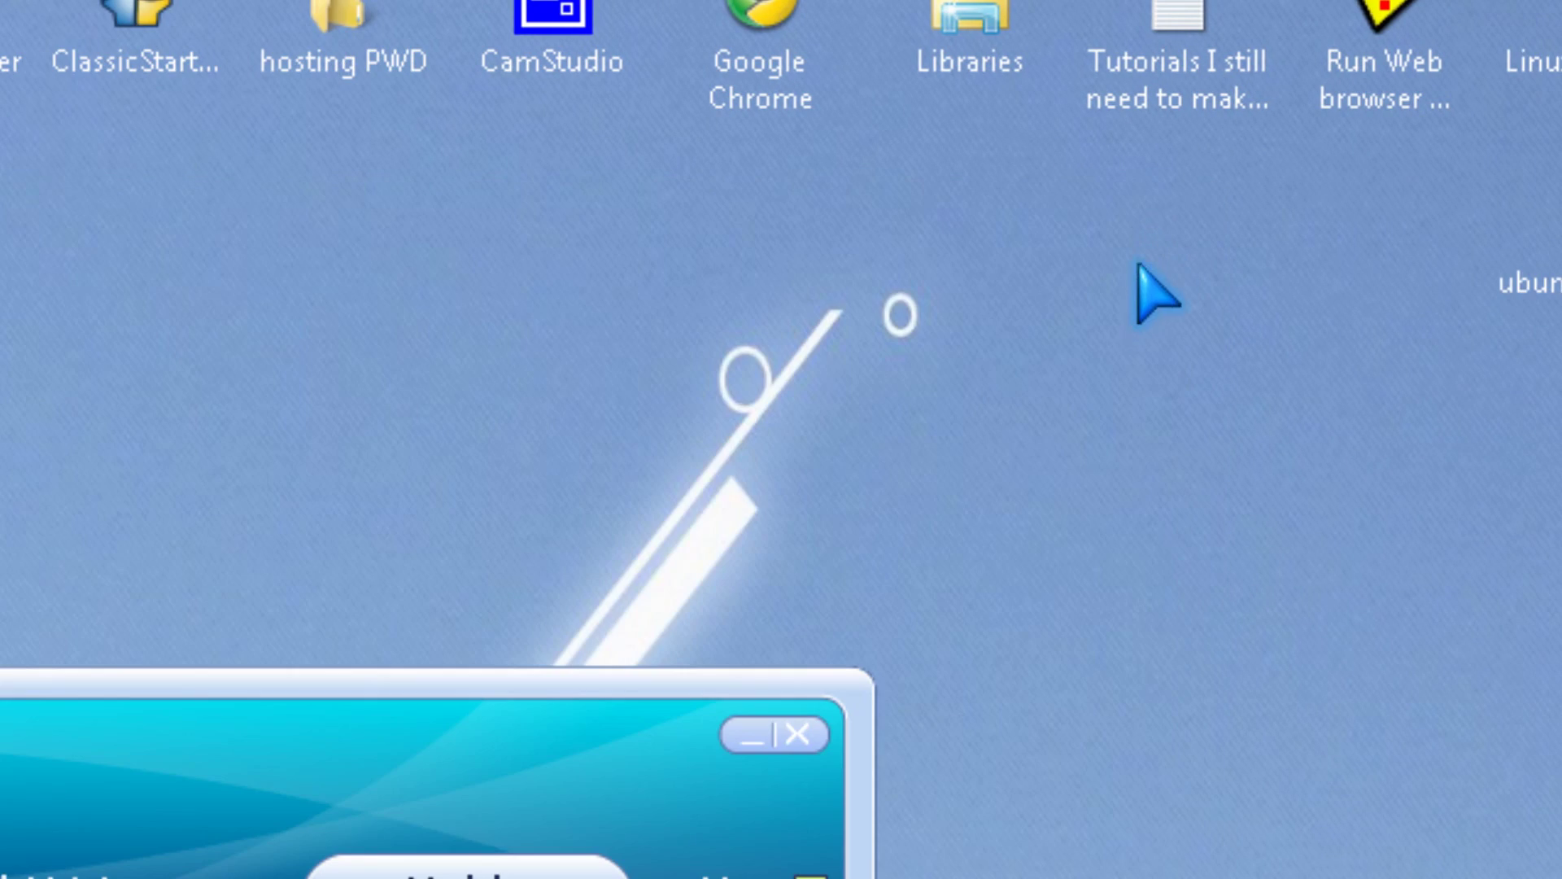